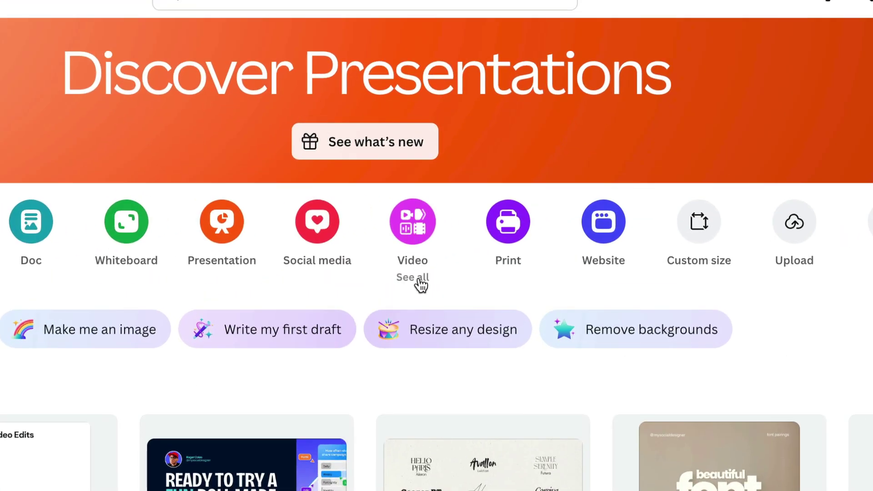
Step: Start a new Mobile Video design and upload the keyboard typing clips and screenshots
{"action": "left_click", "coordinate": [421, 282]}
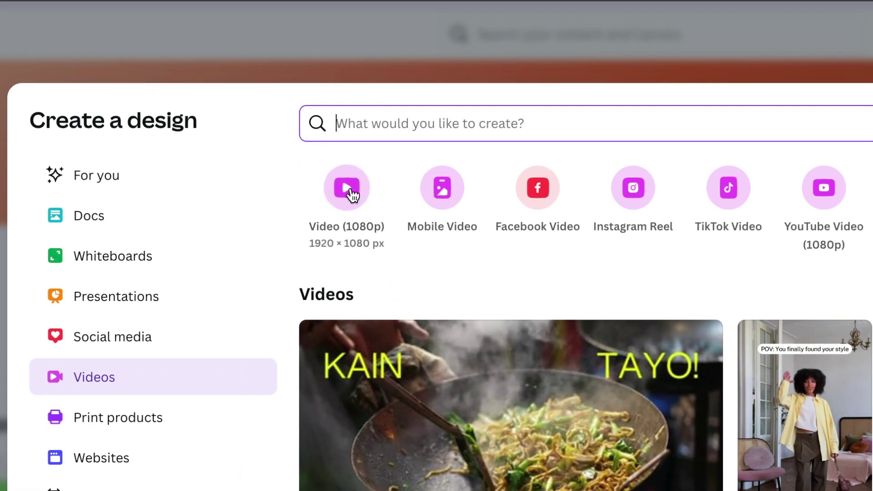
{"action": "left_click", "coordinate": [442, 187]}
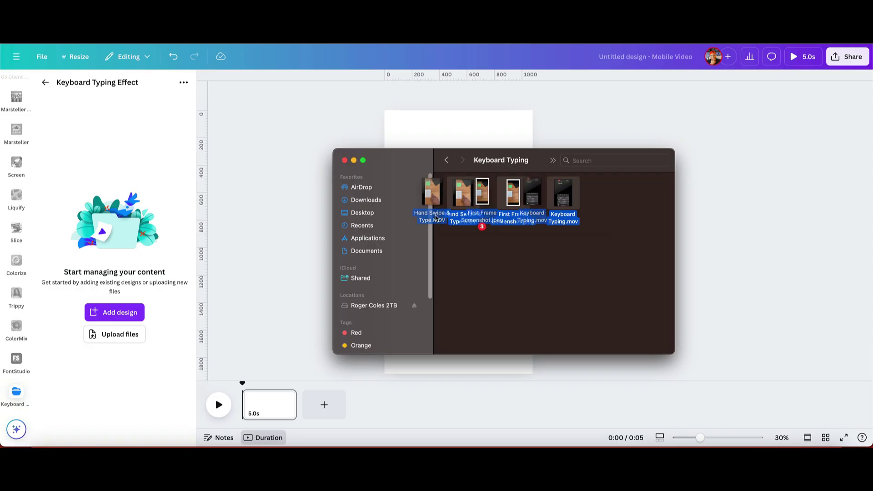
{"action": "left_click_drag", "start_coordinate": [435, 218], "coordinate": [148, 220]}
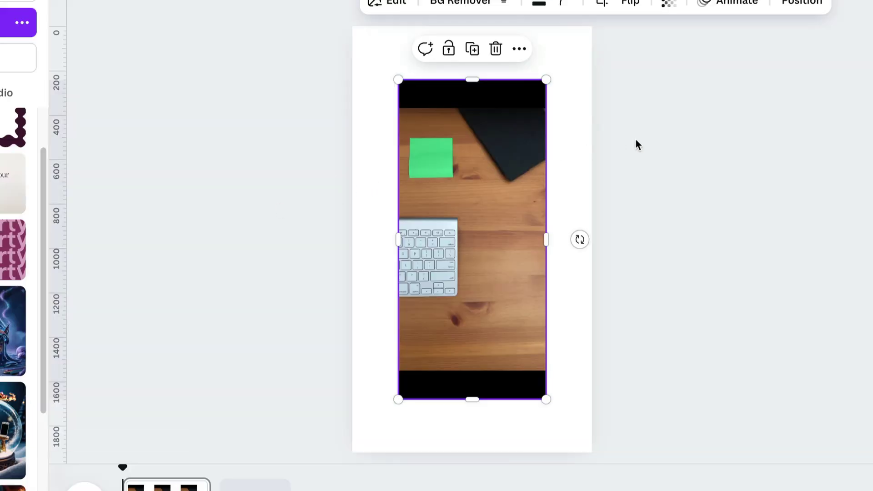
Step: Enlarge and crop the desk image so it fills the whole vertical page
{"action": "left_click", "coordinate": [635, 140]}
{"action": "left_click", "coordinate": [500, 136]}
{"action": "left_click_drag", "start_coordinate": [545, 80], "coordinate": [656, 15]}
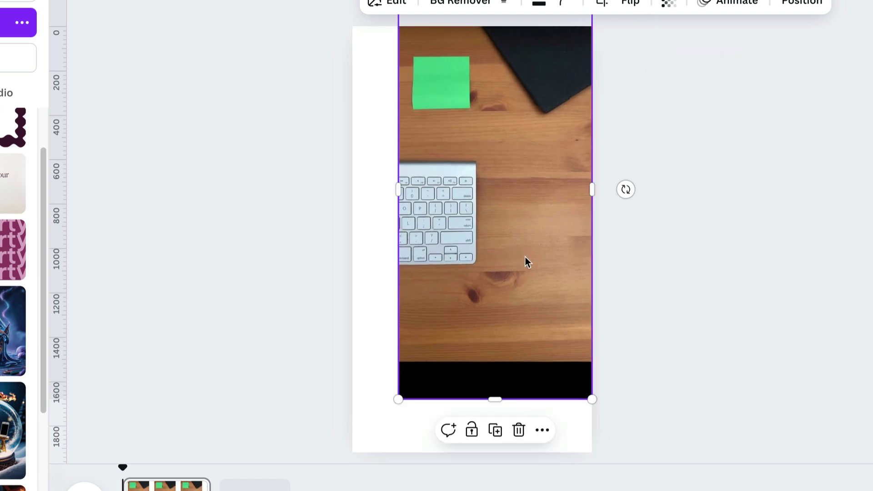
{"action": "left_click_drag", "start_coordinate": [394, 402], "coordinate": [327, 480]}
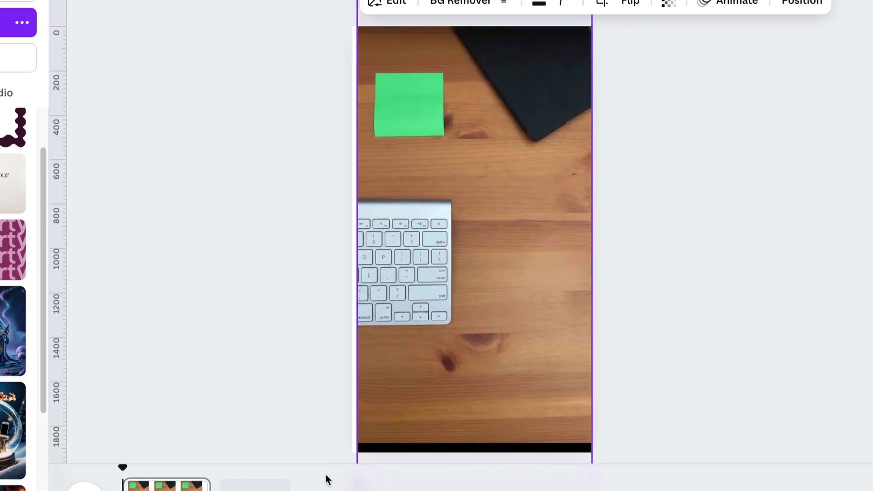
{"action": "right_click", "coordinate": [497, 127]}
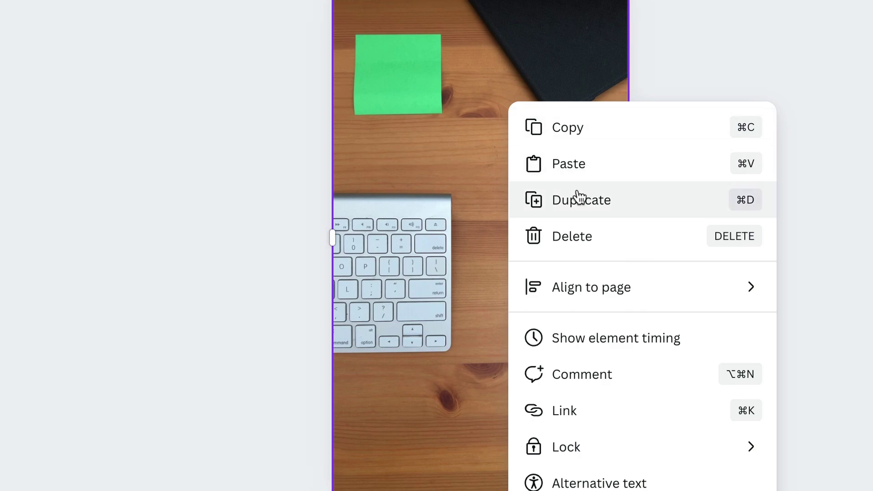
{"action": "left_click", "coordinate": [648, 200]}
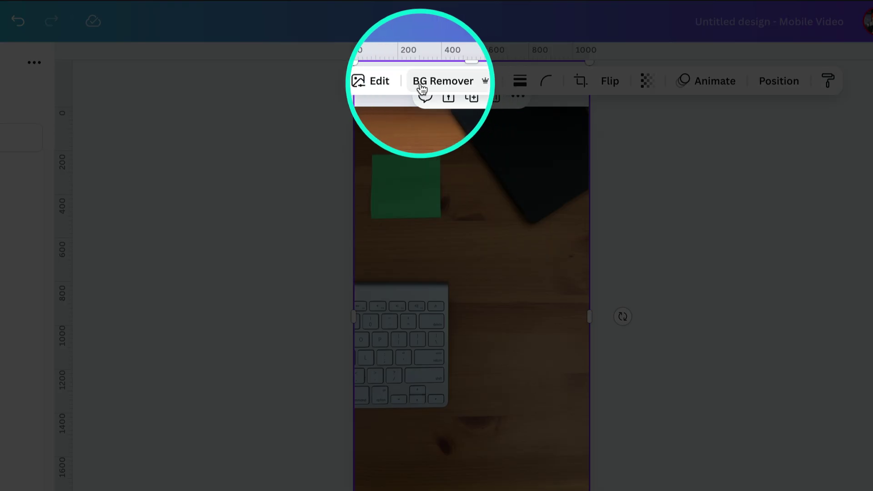
{"action": "left_click", "coordinate": [471, 82]}
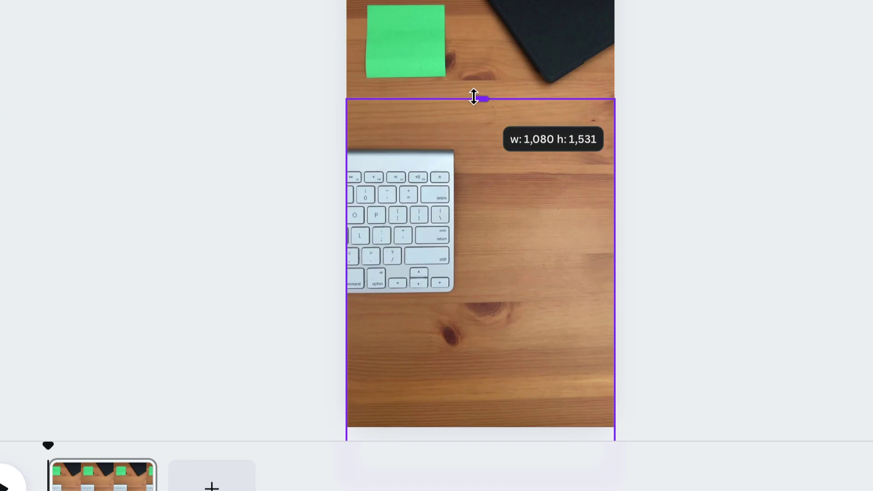
{"action": "left_click_drag", "start_coordinate": [474, 95], "coordinate": [468, 136]}
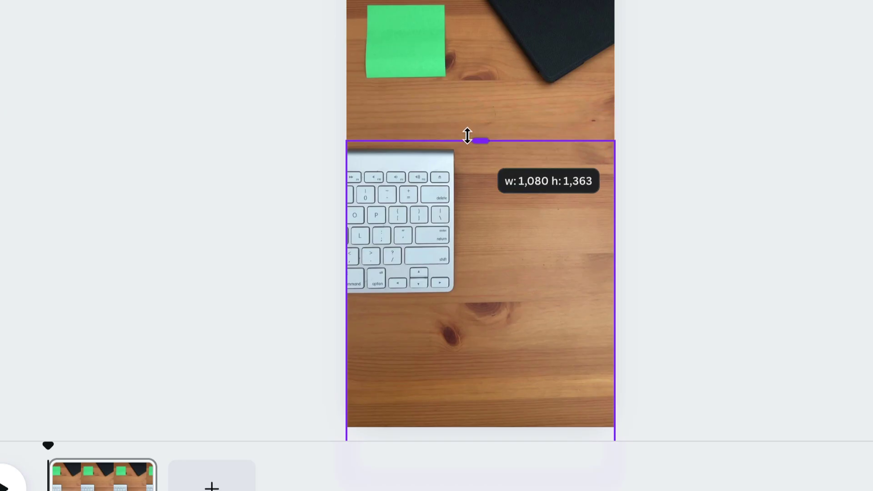
{"action": "left_click_drag", "start_coordinate": [613, 285], "coordinate": [482, 312]}
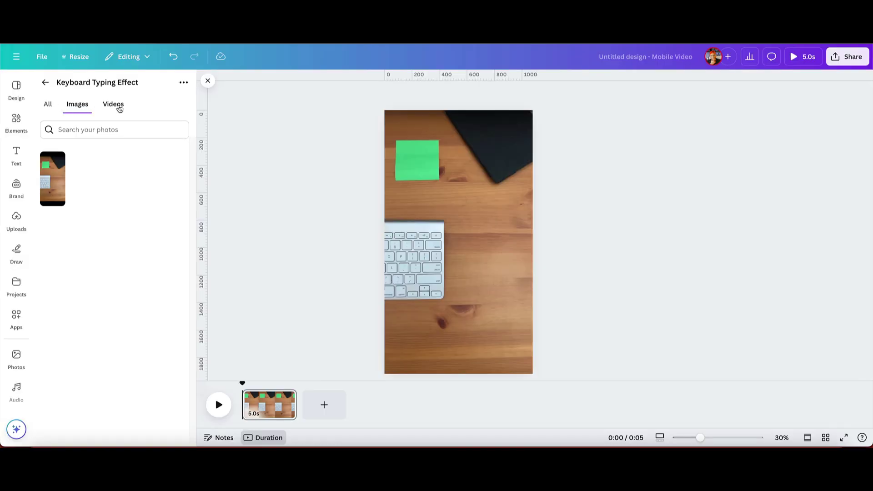
Step: Add the uploaded videos, crop the phone recording to its keyboard, and shrink it beside the desk keyboard
{"action": "left_click", "coordinate": [119, 107]}
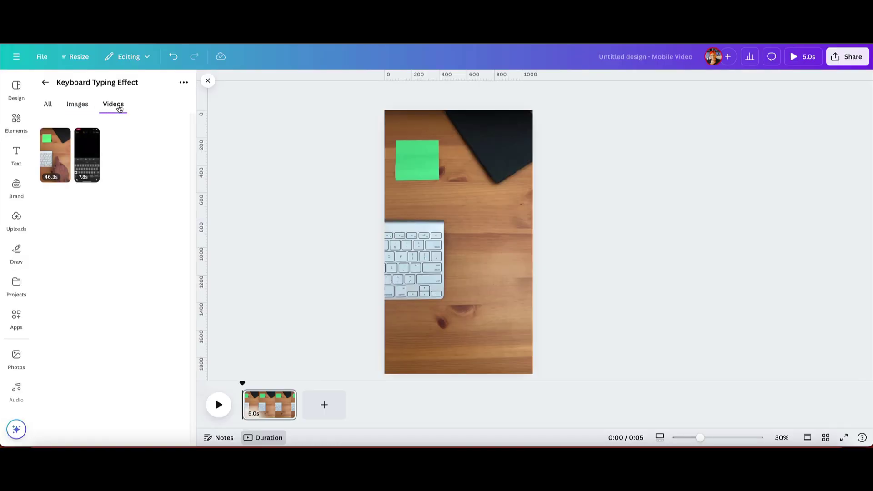
{"action": "left_click", "coordinate": [59, 161]}
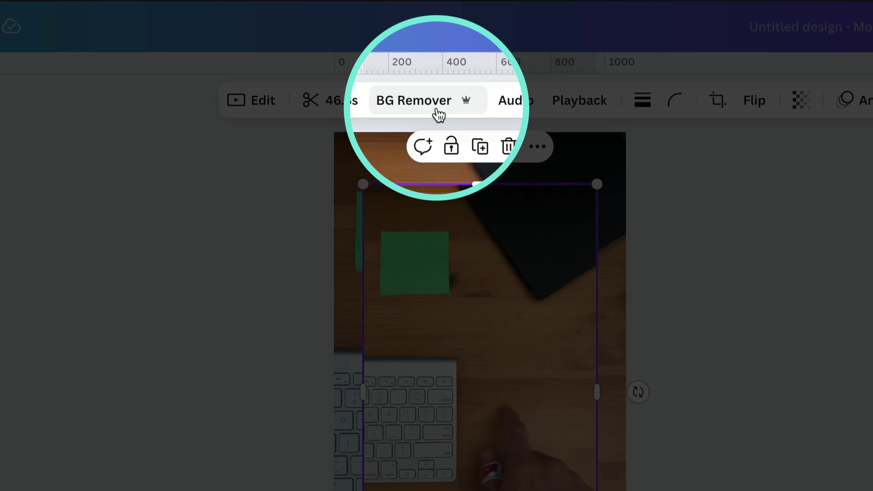
{"action": "left_click", "coordinate": [438, 115]}
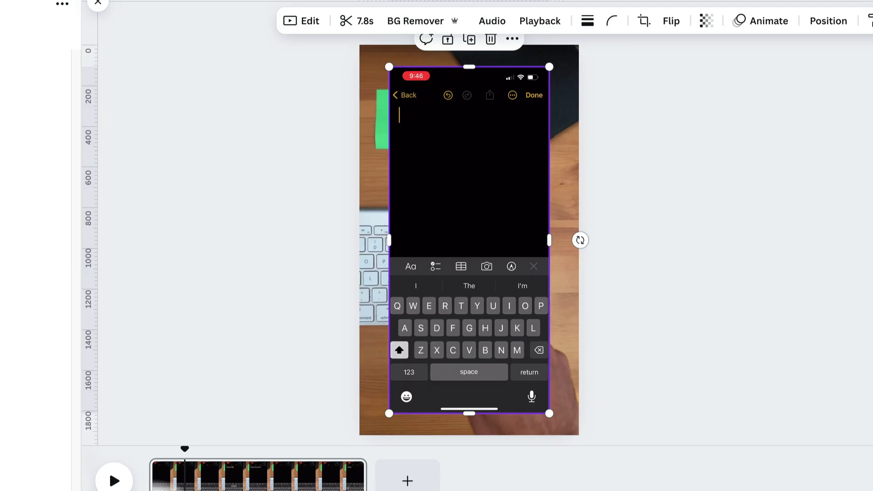
{"action": "left_click_drag", "start_coordinate": [468, 68], "coordinate": [465, 257]}
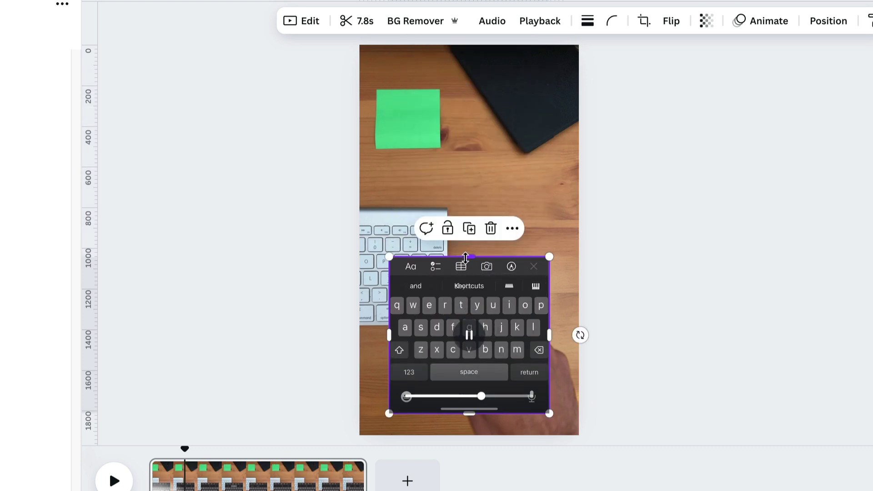
{"action": "left_click_drag", "start_coordinate": [550, 413], "coordinate": [489, 347]}
{"action": "left_click_drag", "start_coordinate": [482, 270], "coordinate": [544, 243]}
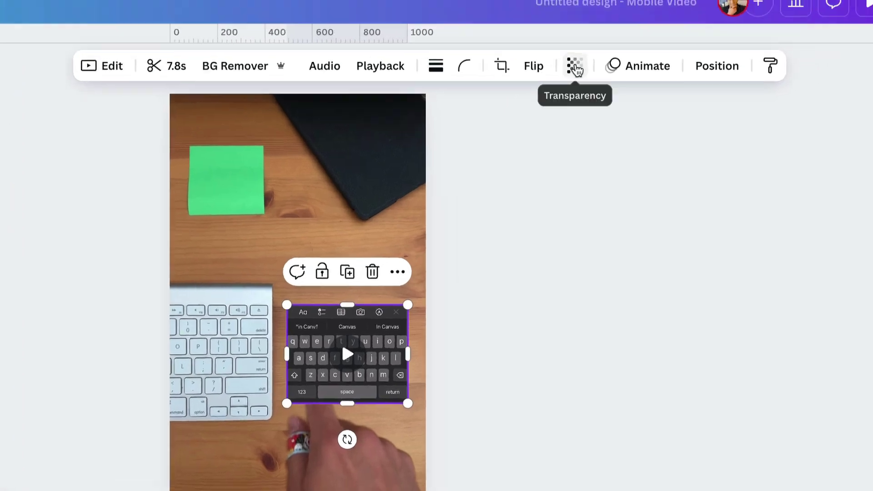
Step: Give the keyboard clip transparency 85, corner rounding 28 and brightness -32
{"action": "left_click", "coordinate": [576, 69]}
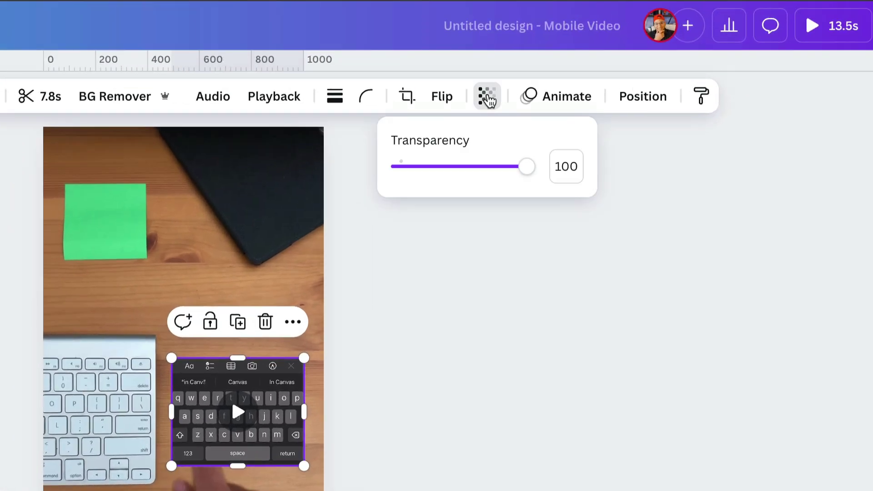
{"action": "left_click_drag", "start_coordinate": [610, 129], "coordinate": [593, 131]}
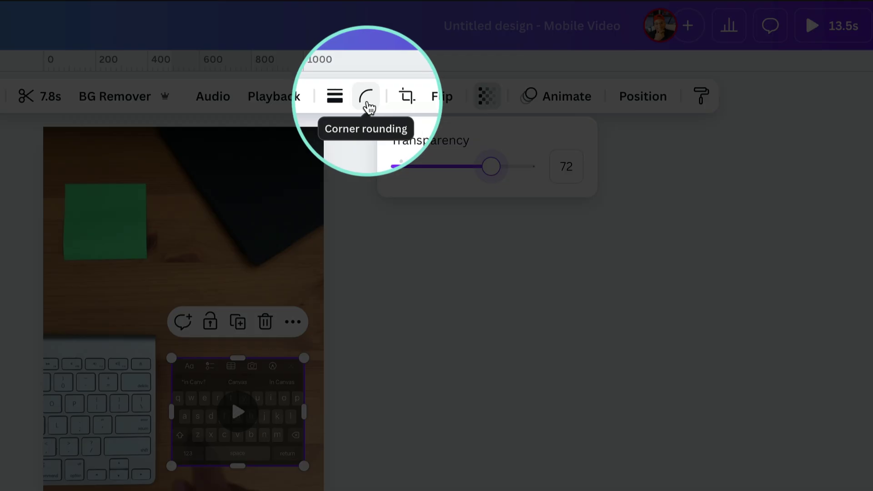
{"action": "left_click", "coordinate": [366, 96]}
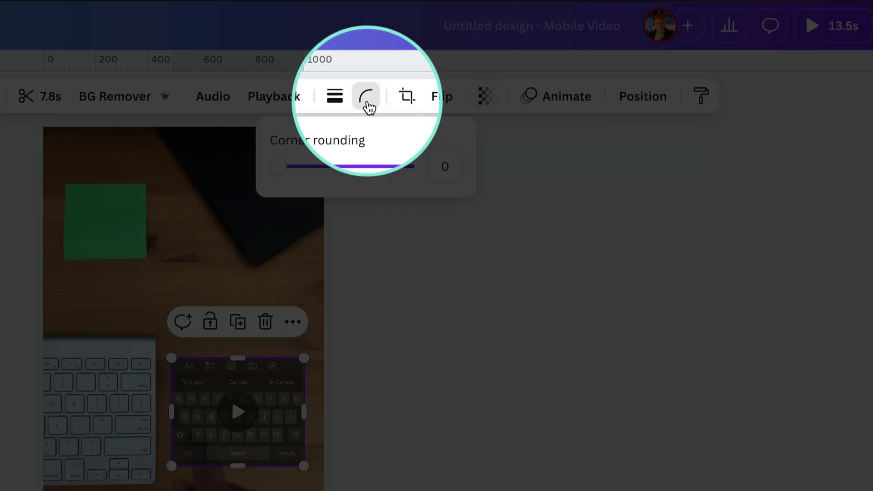
{"action": "left_click_drag", "start_coordinate": [278, 166], "coordinate": [303, 166]}
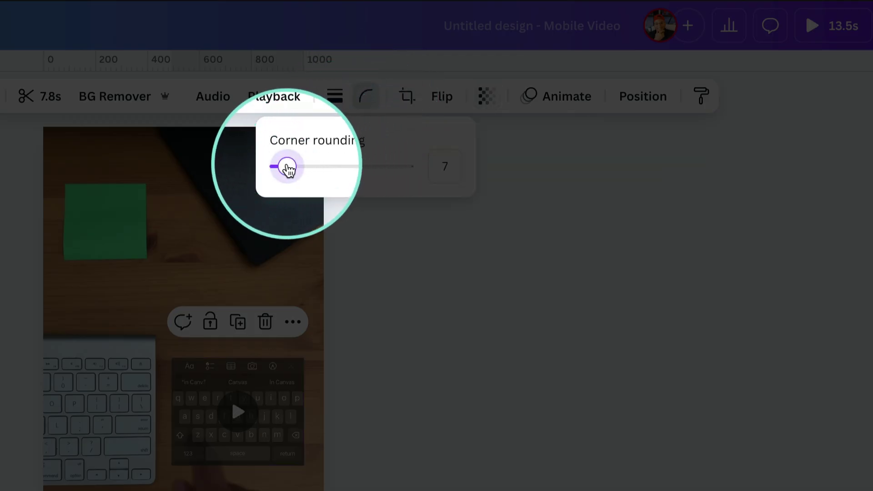
{"action": "left_click_drag", "start_coordinate": [389, 117], "coordinate": [402, 118]}
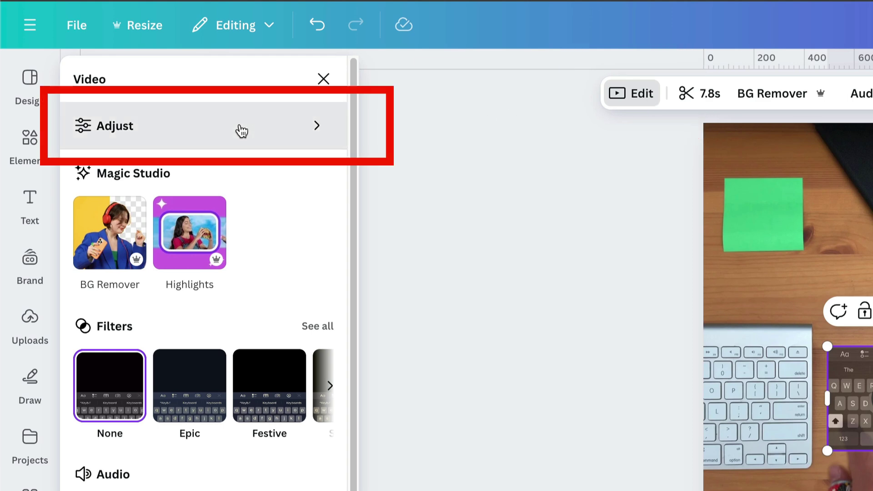
{"action": "left_click_drag", "start_coordinate": [178, 162], "coordinate": [157, 168]}
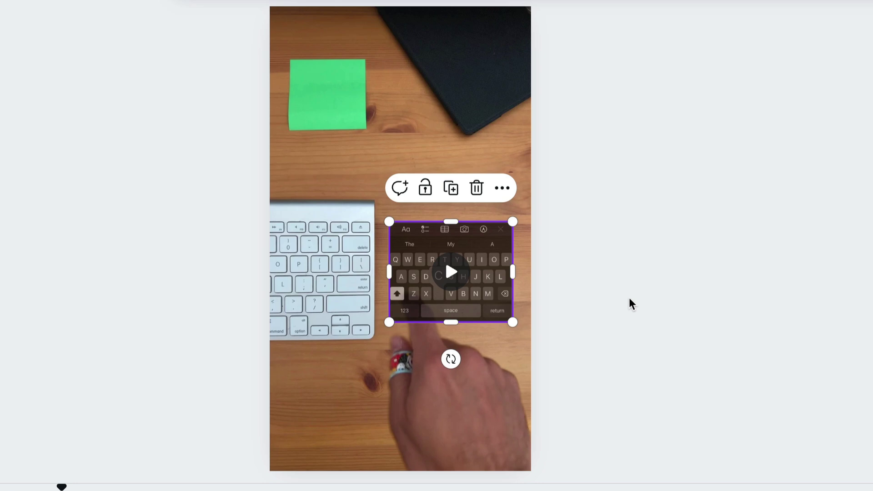
Step: Show the phone keyboard clip's timing on the timeline
{"action": "left_click", "coordinate": [629, 303]}
{"action": "left_click", "coordinate": [500, 240]}
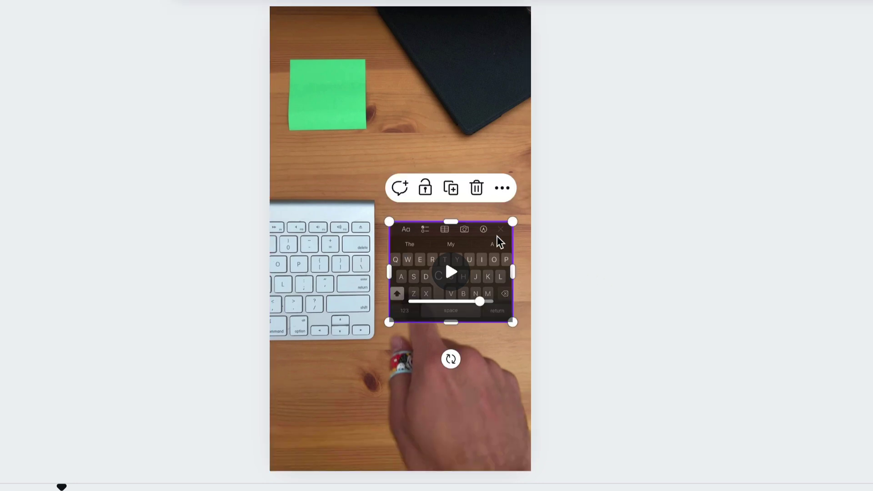
{"action": "left_click", "coordinate": [504, 197]}
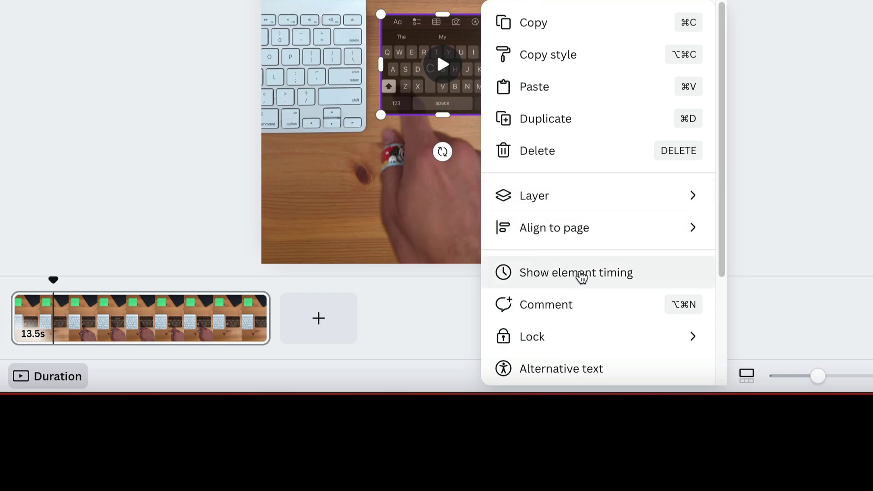
{"action": "left_click", "coordinate": [581, 274]}
Step: Preview playback, then drag the overlay's left trim handle to set where it starts
{"action": "left_click", "coordinate": [73, 398]}
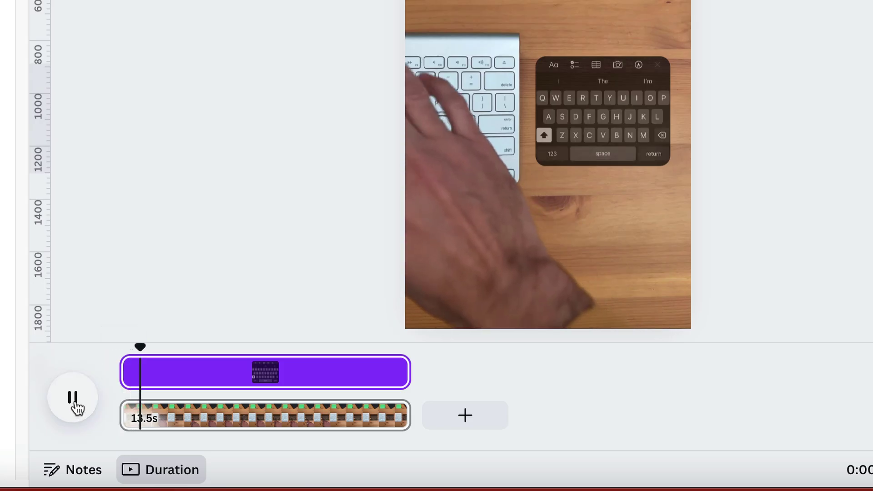
{"action": "left_click", "coordinate": [75, 402]}
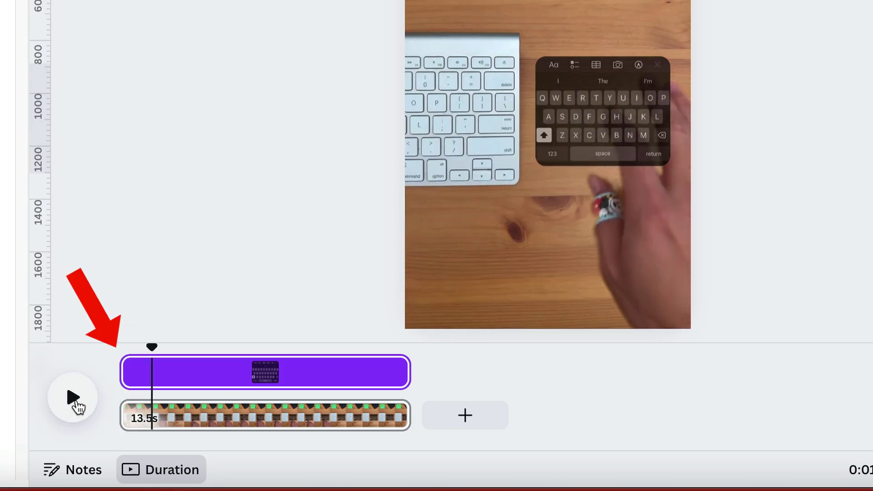
{"action": "left_click", "coordinate": [75, 400]}
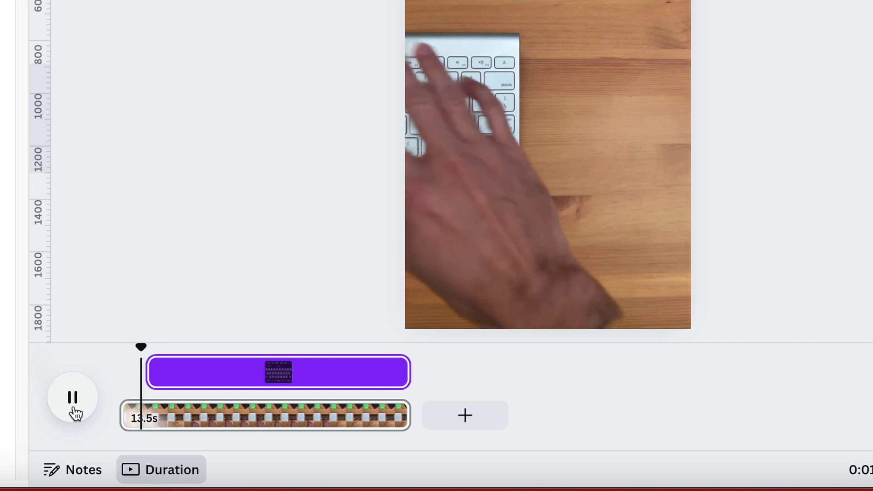
{"action": "left_click", "coordinate": [74, 409]}
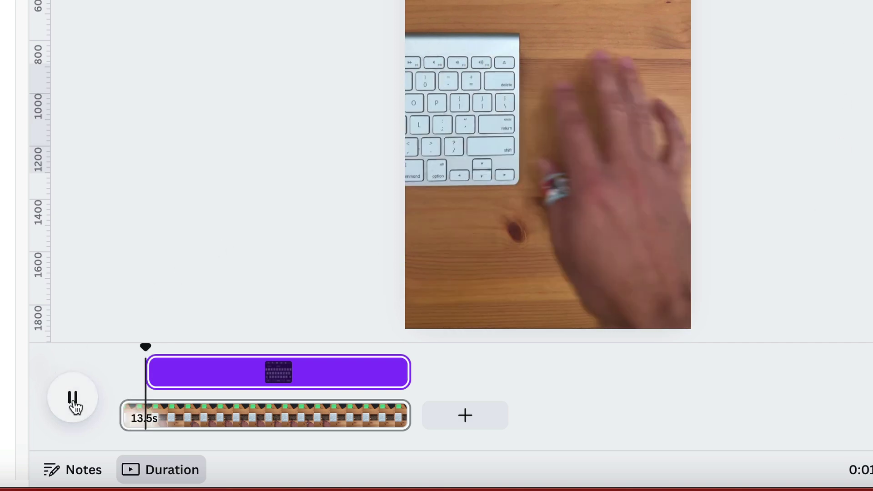
{"action": "mouse_move", "coordinate": [150, 372]}
{"action": "left_mouse_down"}
{"action": "mouse_move", "coordinate": [126, 371]}
{"action": "mouse_move", "coordinate": [150, 374]}
{"action": "left_mouse_up"}
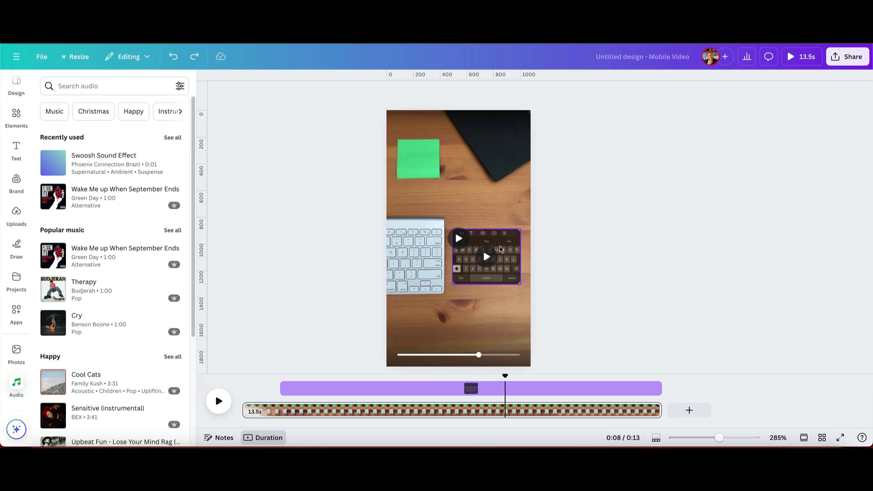
Step: Record a custom motion path sliding the phone keyboard clip to the right
{"action": "left_click", "coordinate": [502, 247]}
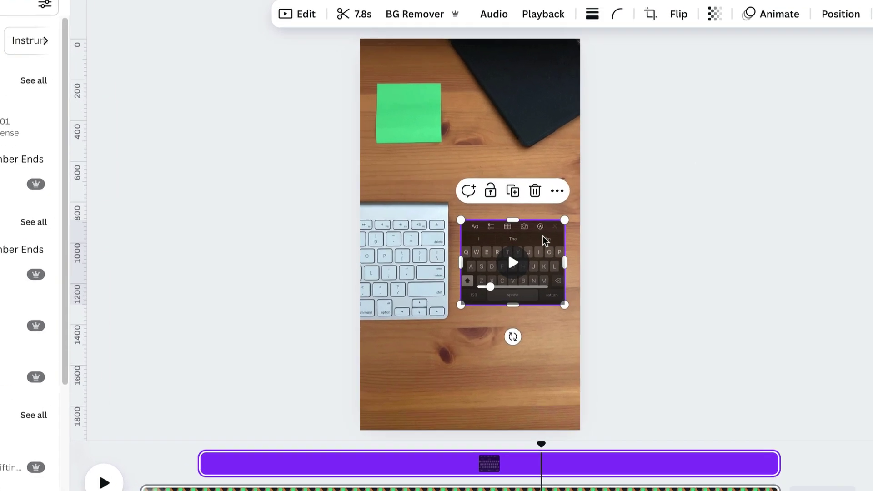
{"action": "mouse_move", "coordinate": [502, 247]}
{"action": "left_mouse_down"}
{"action": "mouse_move", "coordinate": [547, 252]}
{"action": "mouse_move", "coordinate": [426, 264]}
{"action": "mouse_move", "coordinate": [505, 264]}
{"action": "left_mouse_up"}
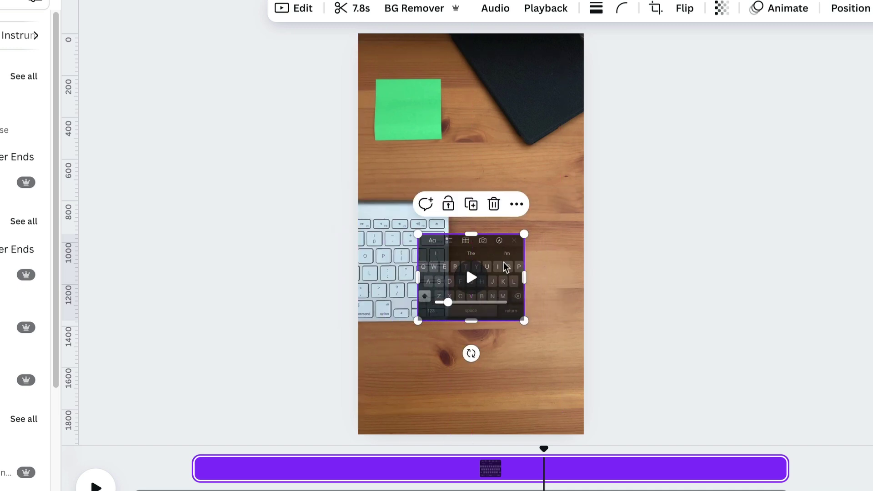
{"action": "key", "text": "ctrl+z"}
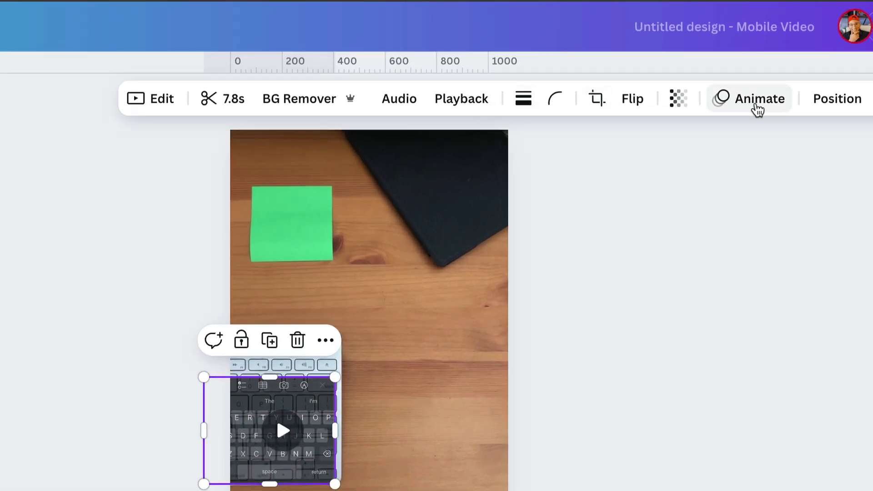
{"action": "left_click", "coordinate": [757, 109]}
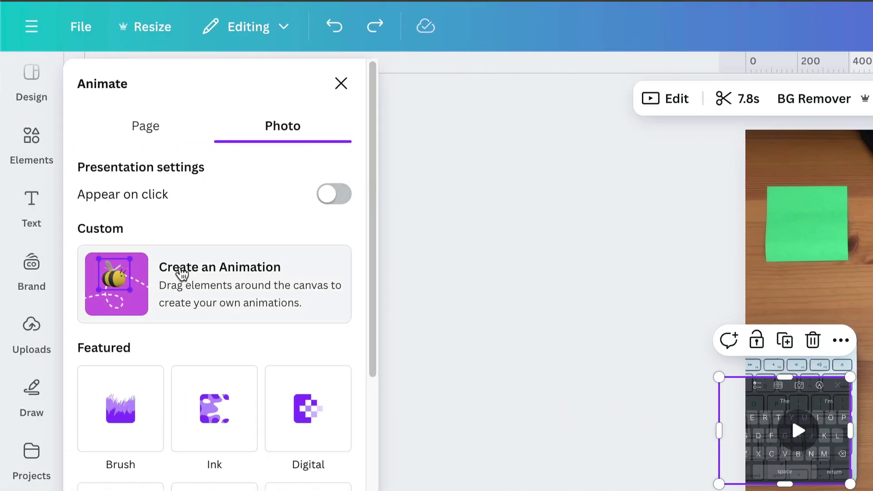
{"action": "left_click", "coordinate": [314, 270]}
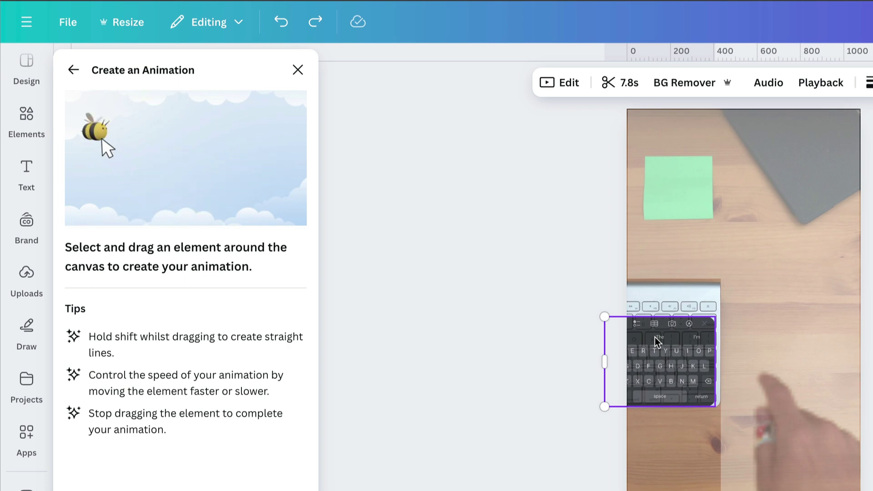
{"action": "left_click_drag", "start_coordinate": [657, 342], "coordinate": [786, 339]}
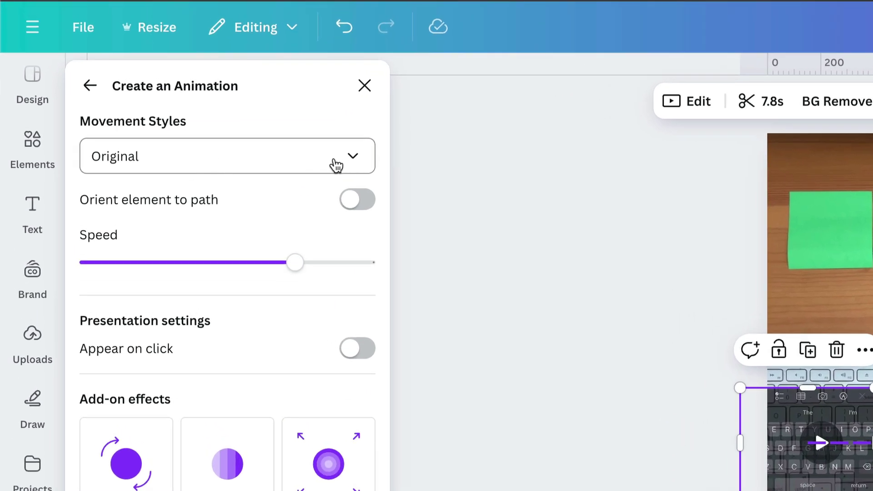
Step: Set the custom animation to the Steady movement style at maximum speed
{"action": "left_click", "coordinate": [336, 165]}
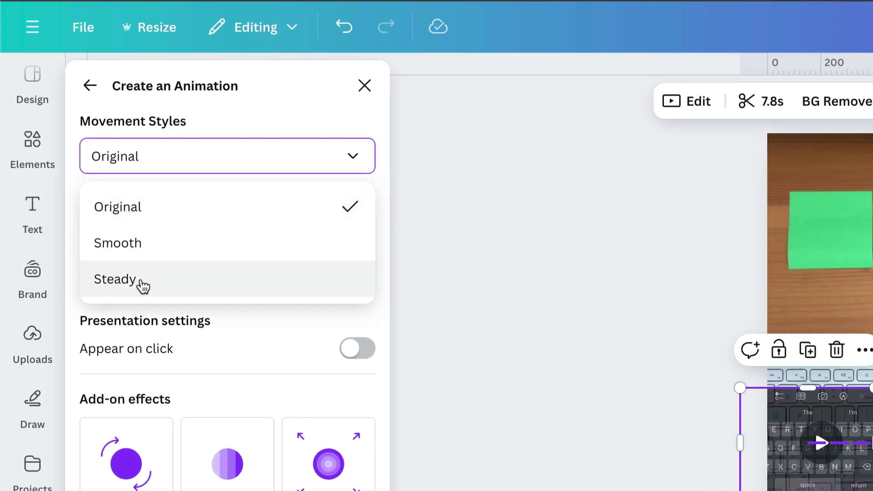
{"action": "left_click", "coordinate": [222, 286]}
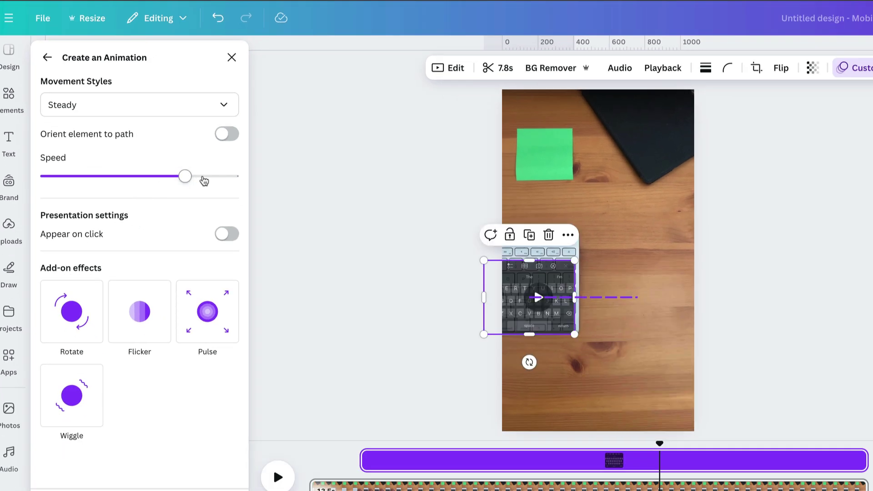
{"action": "left_click_drag", "start_coordinate": [192, 176], "coordinate": [227, 179]}
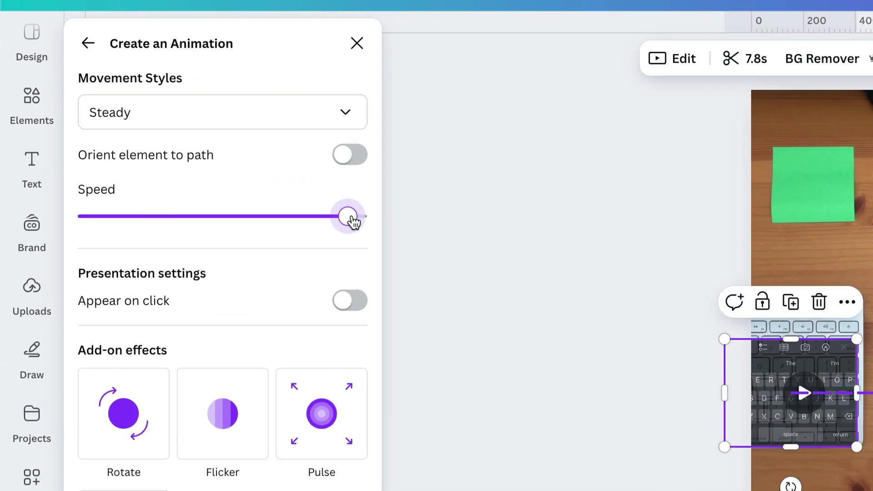
{"action": "left_click_drag", "start_coordinate": [357, 221], "coordinate": [357, 223]}
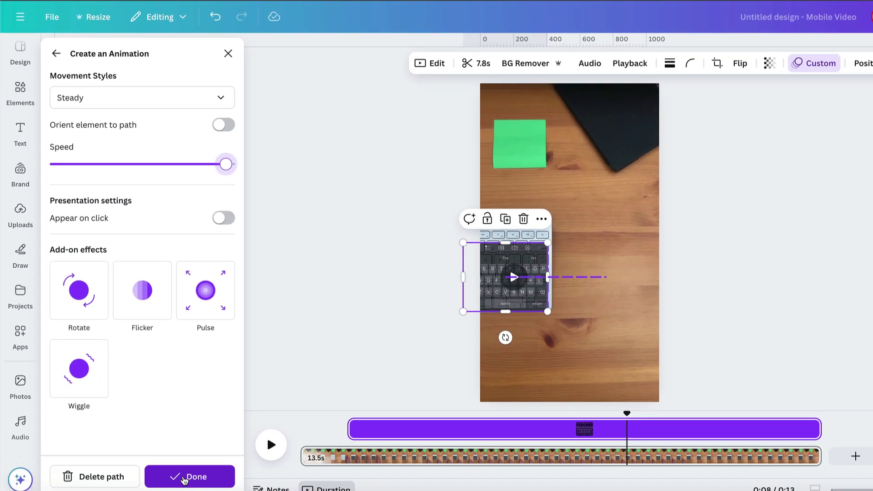
Step: Finish the slide animation, play from 0:00, and check the motion around 1.7 seconds
{"action": "left_click", "coordinate": [212, 466]}
{"action": "left_click_drag", "start_coordinate": [613, 404], "coordinate": [294, 403]}
{"action": "left_click", "coordinate": [266, 436]}
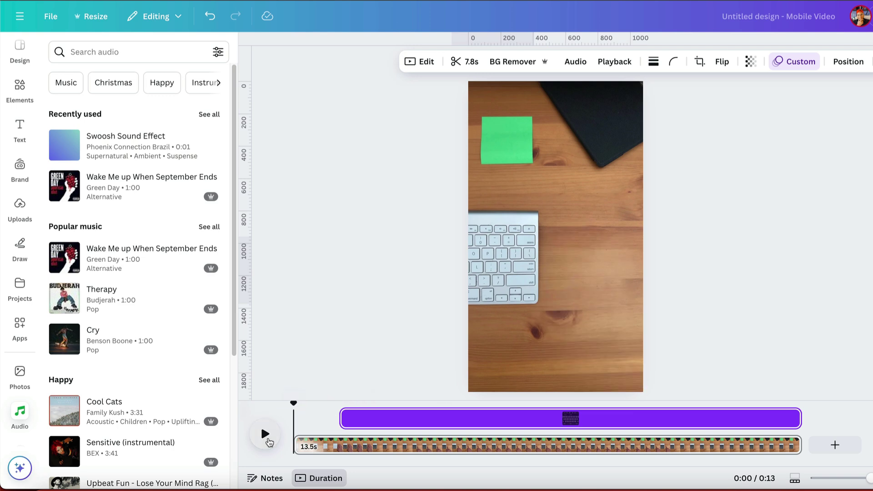
{"action": "mouse_move", "coordinate": [348, 403]}
{"action": "left_mouse_down"}
{"action": "mouse_move", "coordinate": [358, 403]}
{"action": "mouse_move", "coordinate": [335, 403]}
{"action": "mouse_move", "coordinate": [360, 404]}
{"action": "left_mouse_up"}
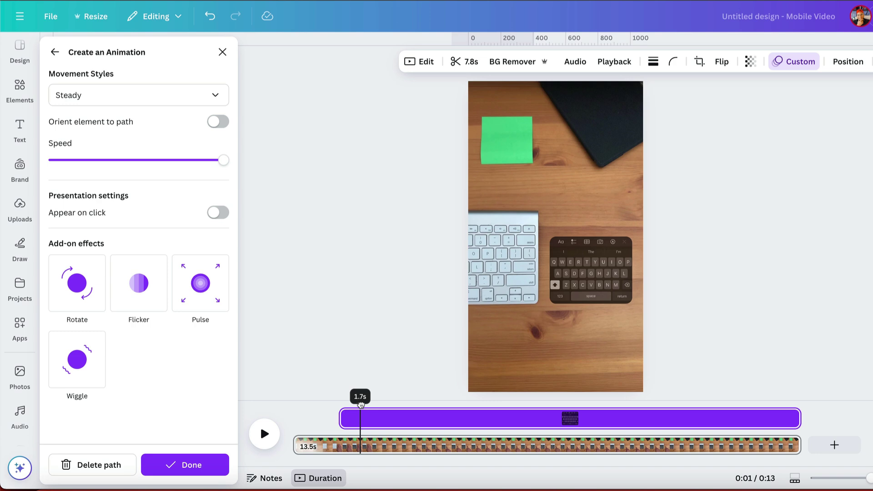
{"action": "left_click", "coordinate": [530, 251]}
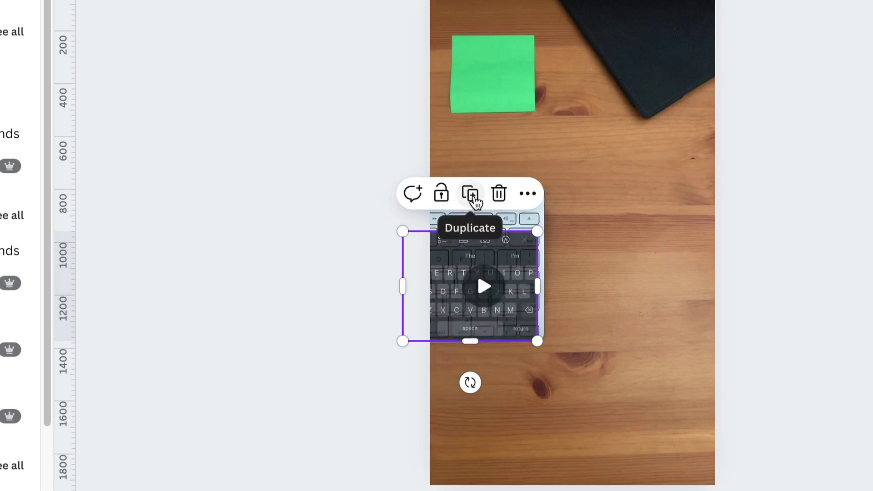
Step: Duplicate the phone keyboard clip and drag the copy up above the original
{"action": "left_click", "coordinate": [472, 196]}
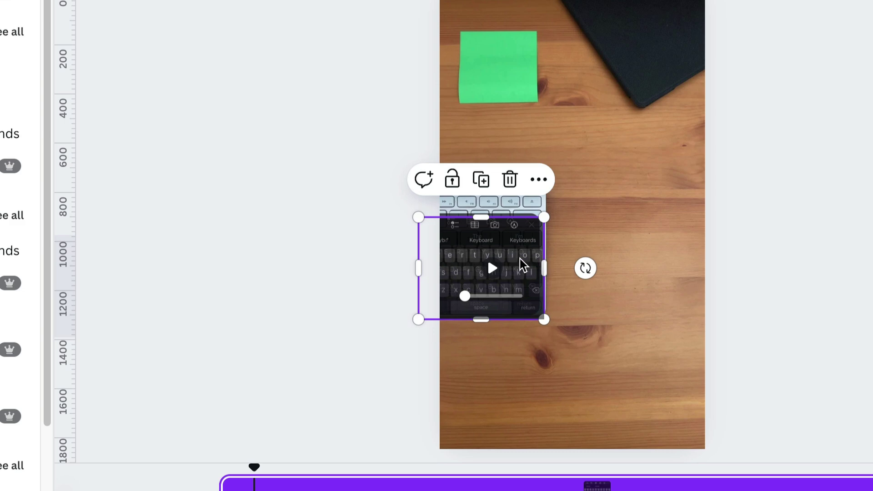
{"action": "left_click", "coordinate": [511, 244]}
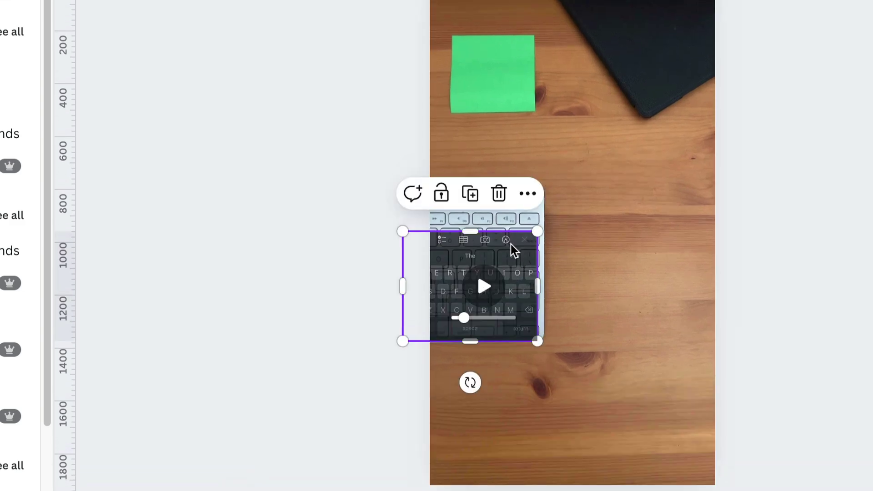
{"action": "left_click_drag", "start_coordinate": [511, 244], "coordinate": [513, 130]}
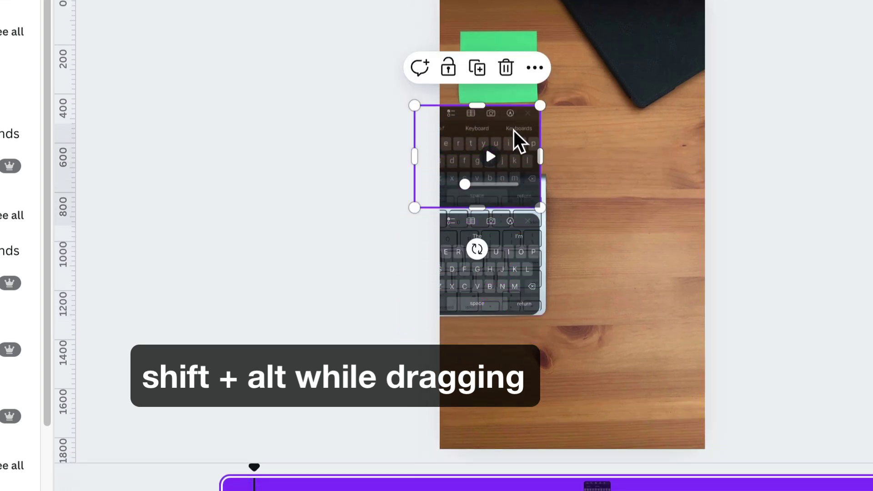
{"action": "scroll", "coordinate": [513, 130], "scroll_direction": "up", "scroll_amount": 3}
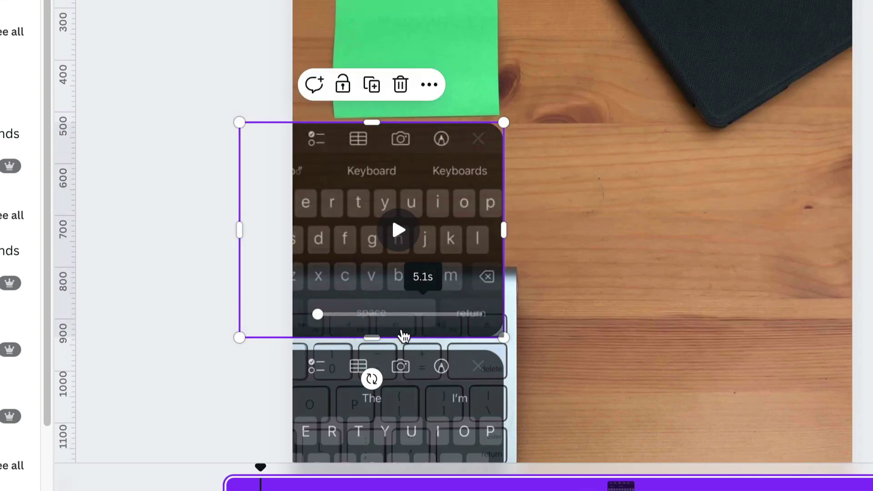
Step: Crop the copy to a 510 × 122 typed-text strip sitting just above the phone keyboard
{"action": "left_click_drag", "start_coordinate": [374, 341], "coordinate": [370, 199]}
{"action": "scroll", "coordinate": [500, 245], "scroll_direction": "up", "scroll_amount": 3}
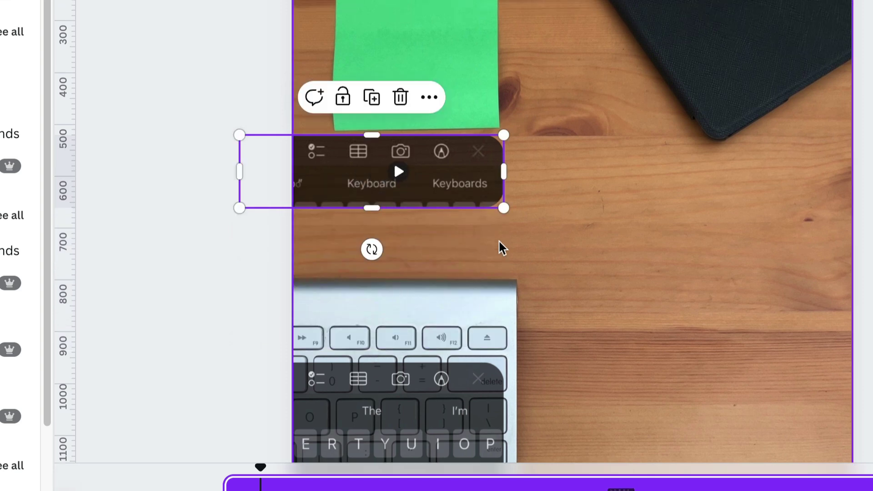
{"action": "scroll", "coordinate": [498, 241], "scroll_direction": "down", "scroll_amount": 5}
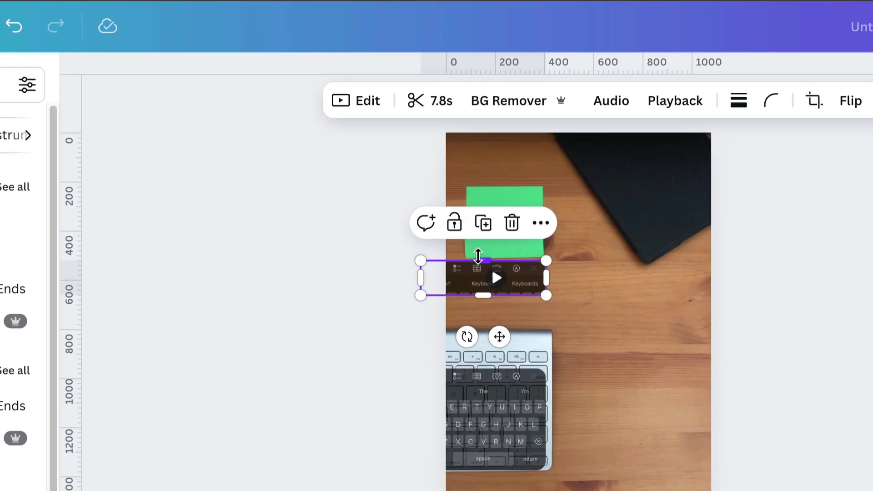
{"action": "left_click_drag", "start_coordinate": [477, 256], "coordinate": [479, 111]}
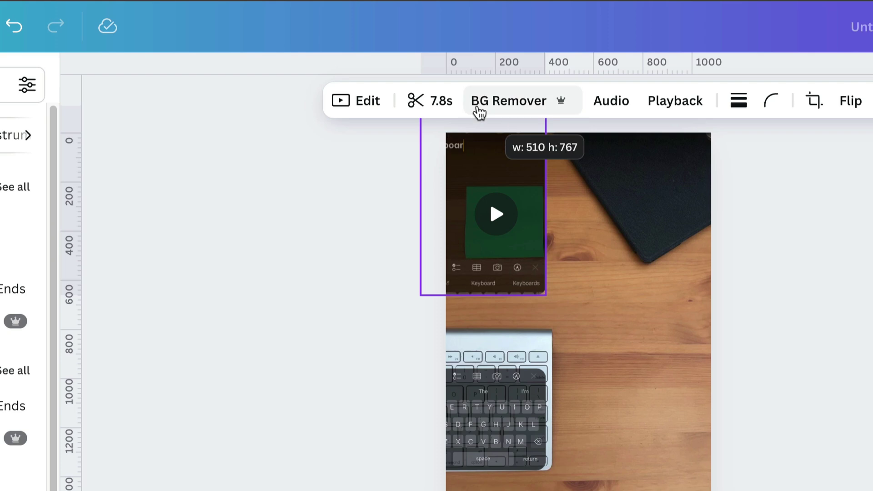
{"action": "left_click_drag", "start_coordinate": [482, 295], "coordinate": [485, 168]}
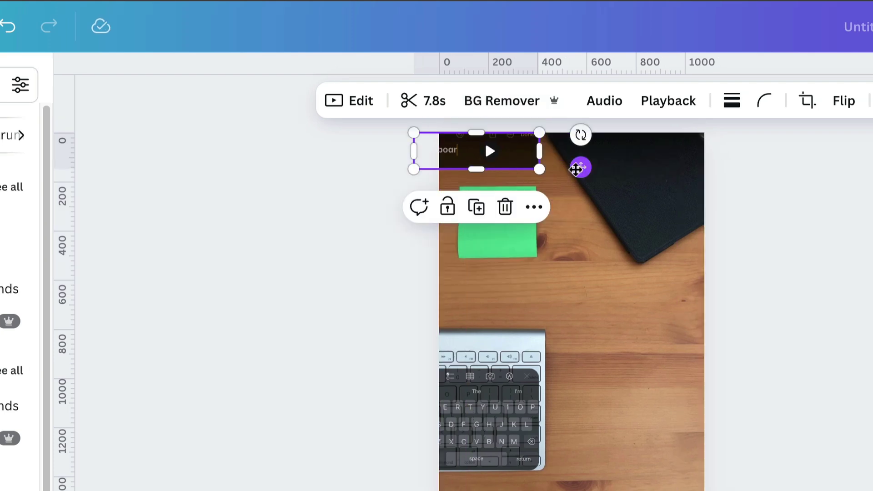
{"action": "left_click_drag", "start_coordinate": [578, 165], "coordinate": [571, 367]}
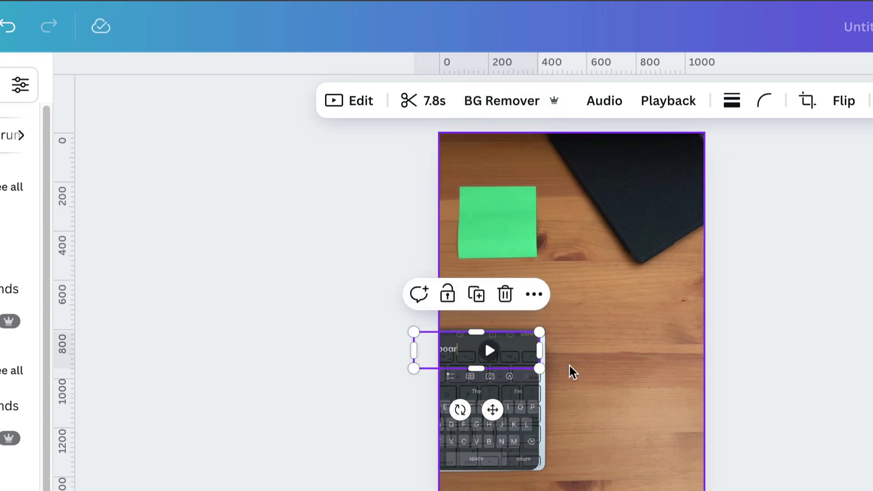
{"action": "scroll", "coordinate": [569, 366], "scroll_direction": "up", "scroll_amount": 5}
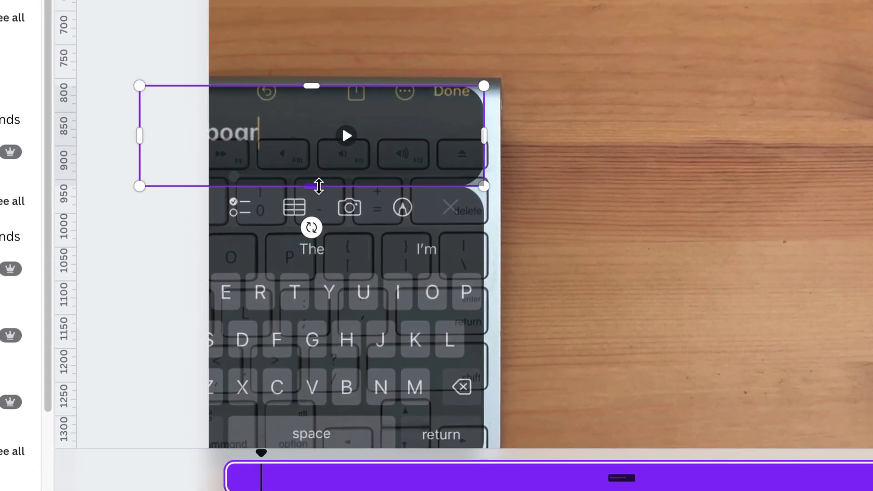
{"action": "mouse_move", "coordinate": [319, 186]}
{"action": "left_mouse_down"}
{"action": "mouse_move", "coordinate": [318, 169]}
{"action": "mouse_move", "coordinate": [318, 180]}
{"action": "left_mouse_up"}
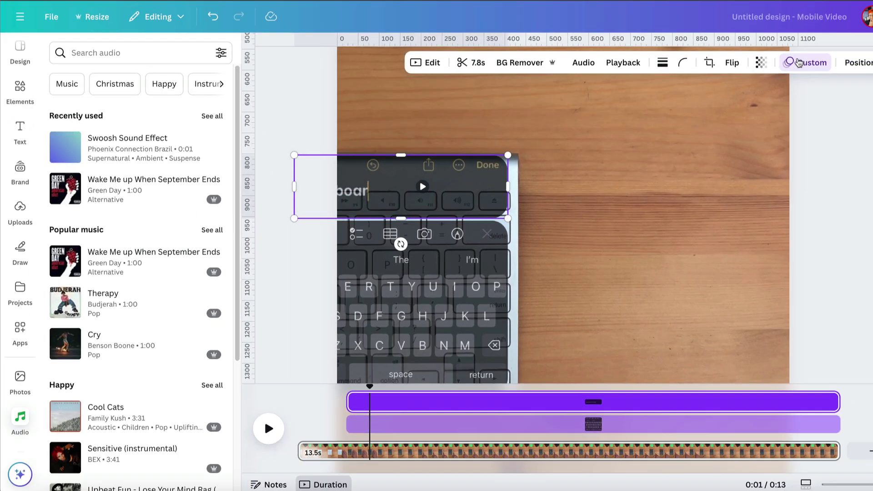
Step: Give the text strip the same custom slide animation and preview it from the start
{"action": "left_click", "coordinate": [805, 62]}
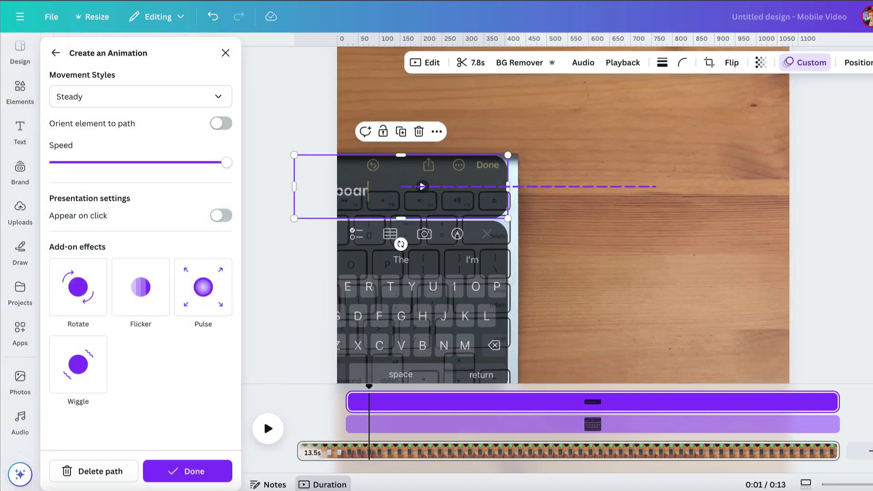
{"action": "left_click", "coordinate": [194, 471]}
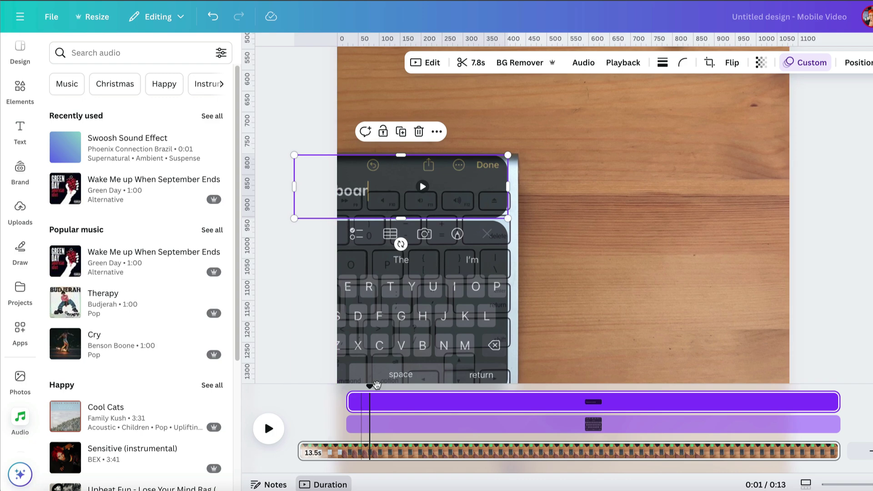
{"action": "left_click_drag", "start_coordinate": [352, 388], "coordinate": [301, 387]}
{"action": "left_click", "coordinate": [268, 428]}
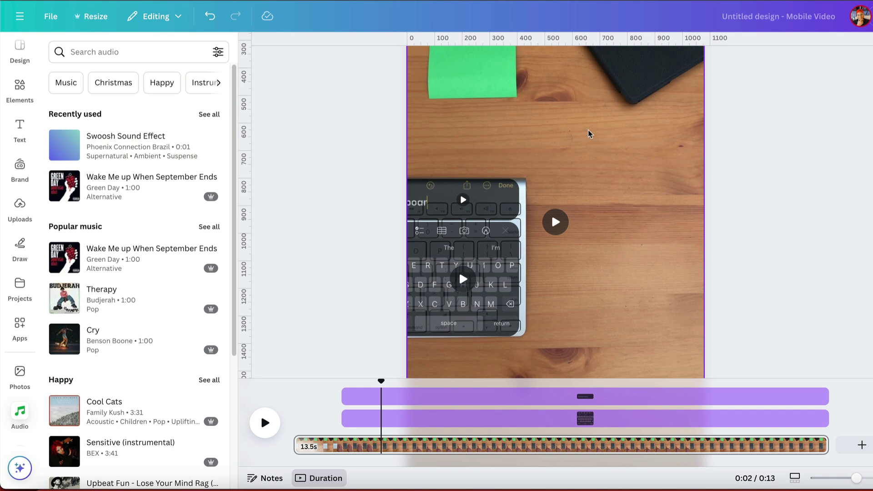
{"action": "left_click_drag", "start_coordinate": [588, 133], "coordinate": [541, 176]}
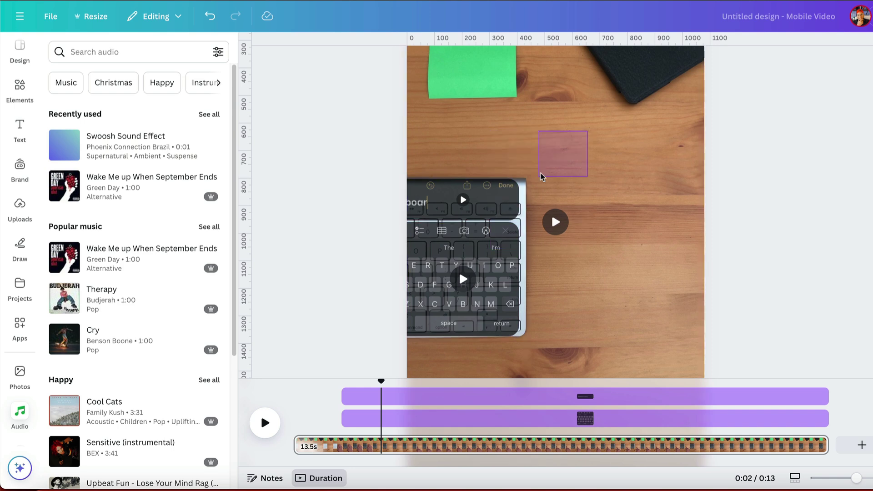
Step: In Layers, move the text-strip and phone keyboard layers beneath the desk keyboard
{"action": "left_click", "coordinate": [681, 135]}
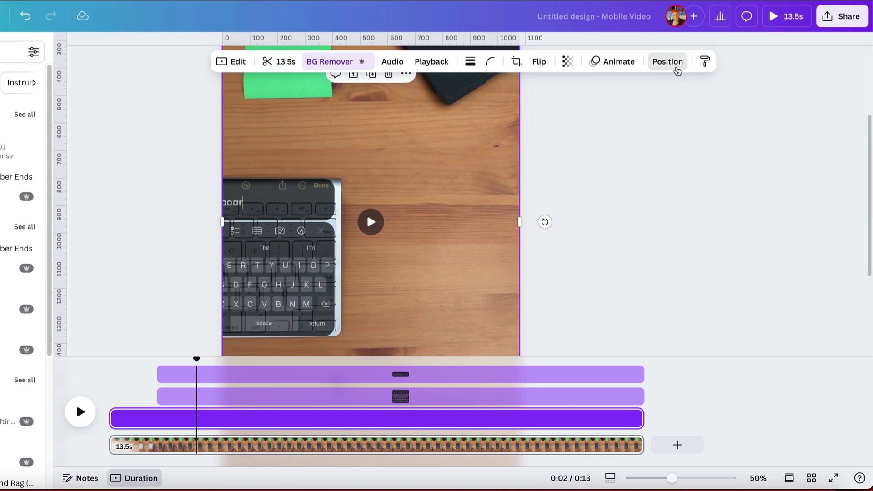
{"action": "left_click", "coordinate": [677, 68]}
{"action": "left_click", "coordinate": [0, 149]}
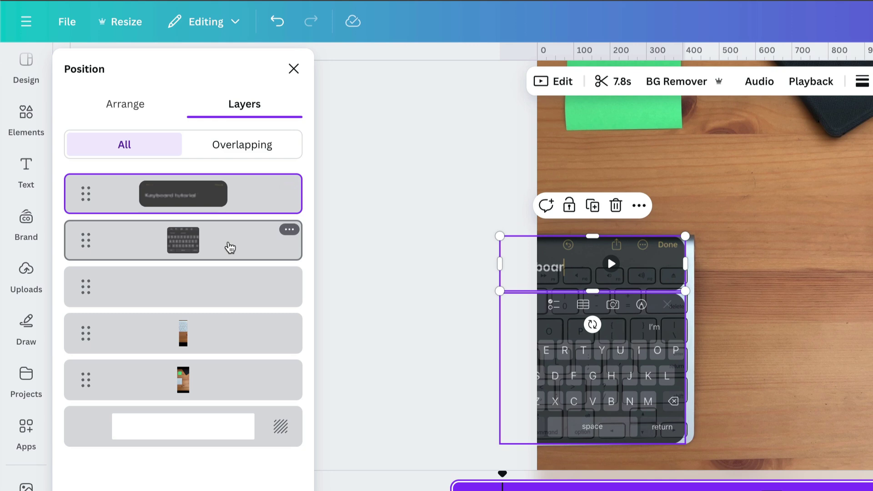
{"action": "left_click", "coordinate": [231, 247], "text": "shift"}
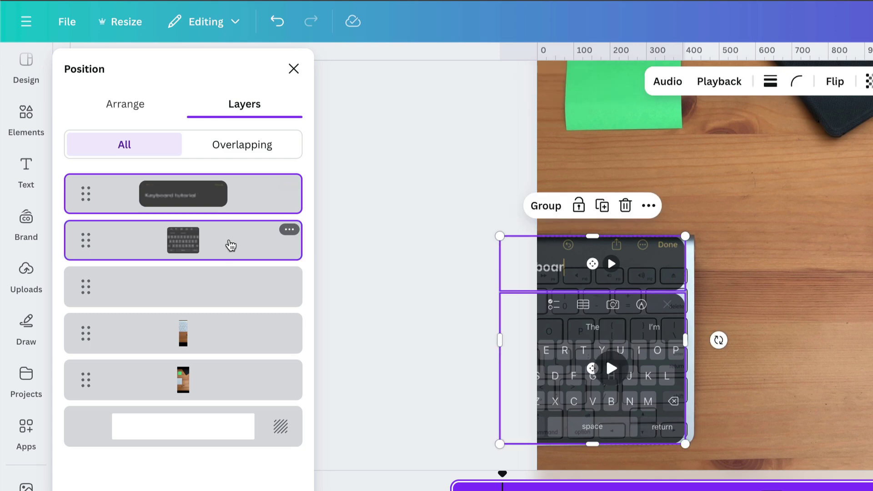
{"action": "left_click_drag", "start_coordinate": [231, 246], "coordinate": [228, 336]}
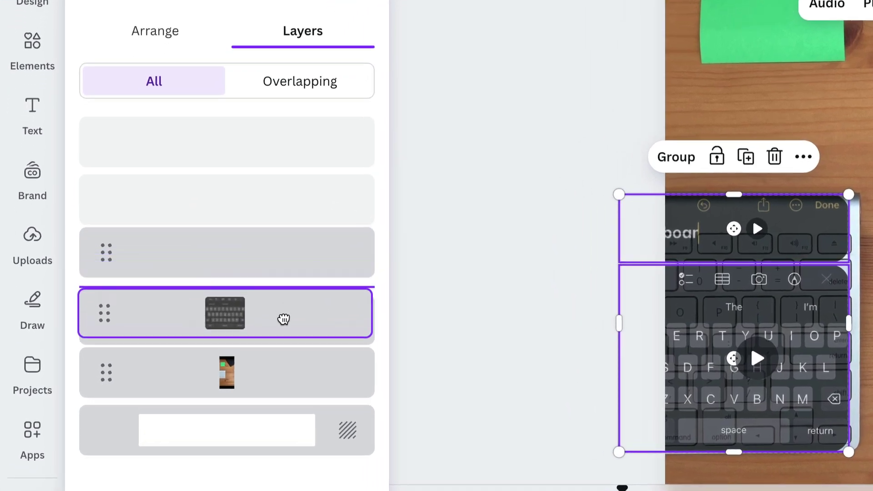
{"action": "mouse_move", "coordinate": [283, 318]}
{"action": "left_mouse_down"}
{"action": "mouse_move", "coordinate": [282, 328]}
{"action": "mouse_move", "coordinate": [271, 323]}
{"action": "left_mouse_up"}
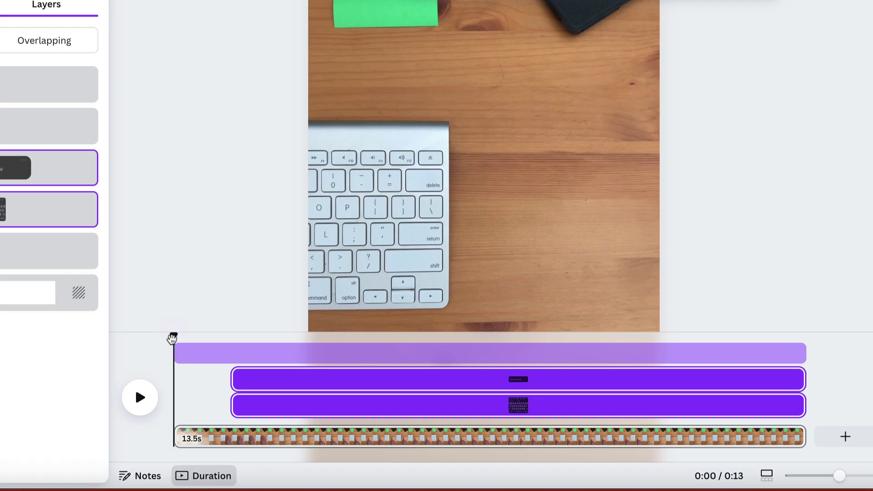
Step: Play back to check the layering, then open the Audio library from Apps
{"action": "left_click", "coordinate": [146, 407]}
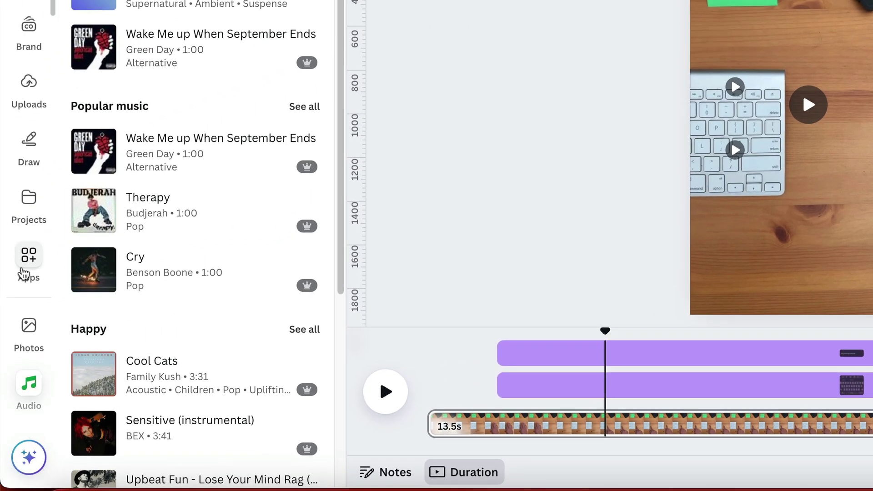
{"action": "left_click", "coordinate": [26, 257]}
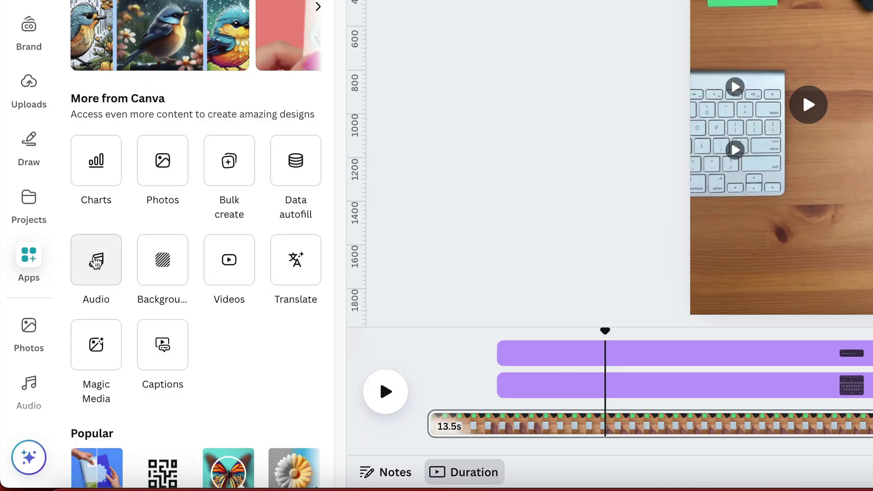
{"action": "left_click", "coordinate": [95, 262]}
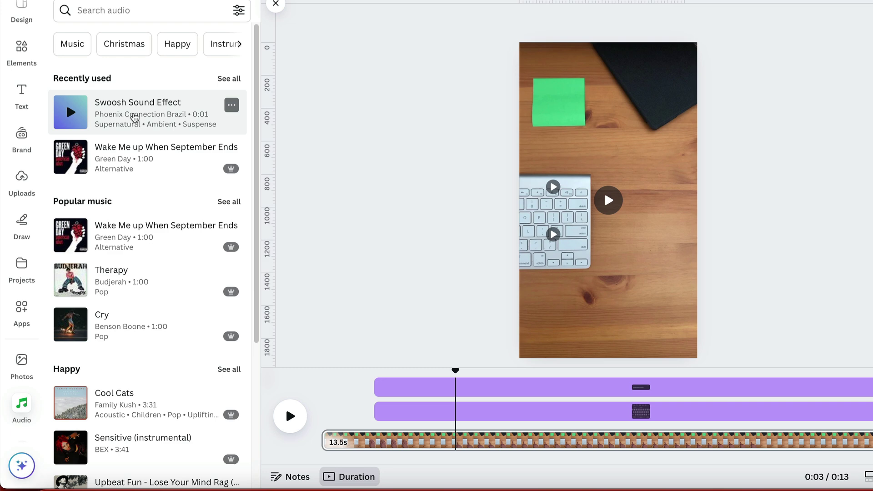
Step: Add the Swoosh Sound Effect and move it to start at about 0.8 seconds
{"action": "left_click", "coordinate": [134, 117]}
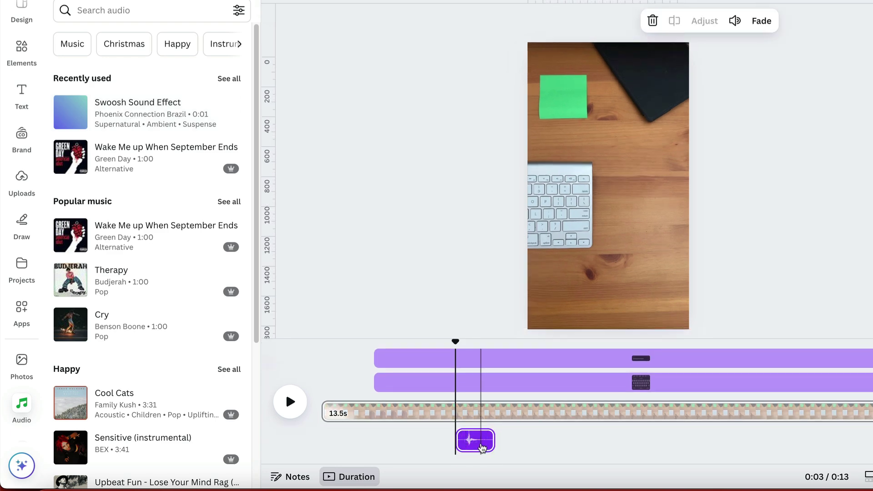
{"action": "left_click_drag", "start_coordinate": [481, 450], "coordinate": [382, 450]}
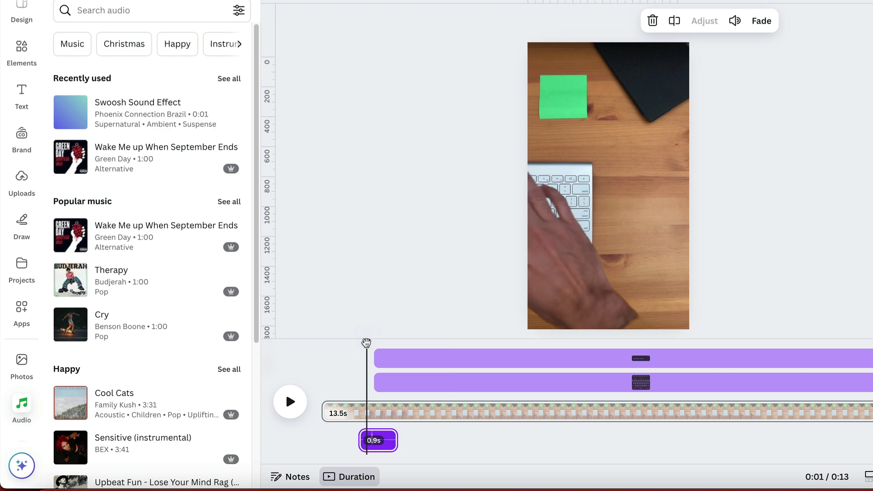
{"action": "mouse_move", "coordinate": [365, 342]}
{"action": "left_mouse_down"}
{"action": "mouse_move", "coordinate": [384, 344]}
{"action": "mouse_move", "coordinate": [364, 346]}
{"action": "left_mouse_up"}
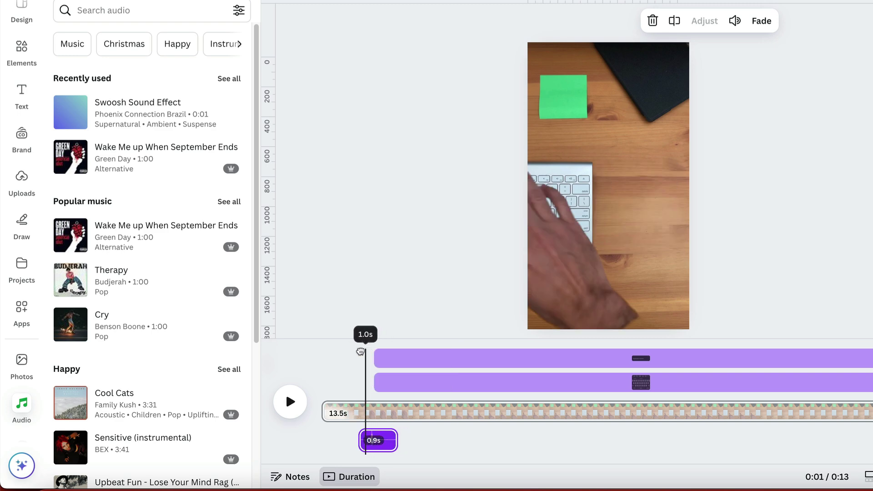
Step: Preview from about one second to check the swoosh lines up with the keyboard sliding out
{"action": "left_click", "coordinate": [291, 403]}
{"action": "left_click", "coordinate": [286, 393]}
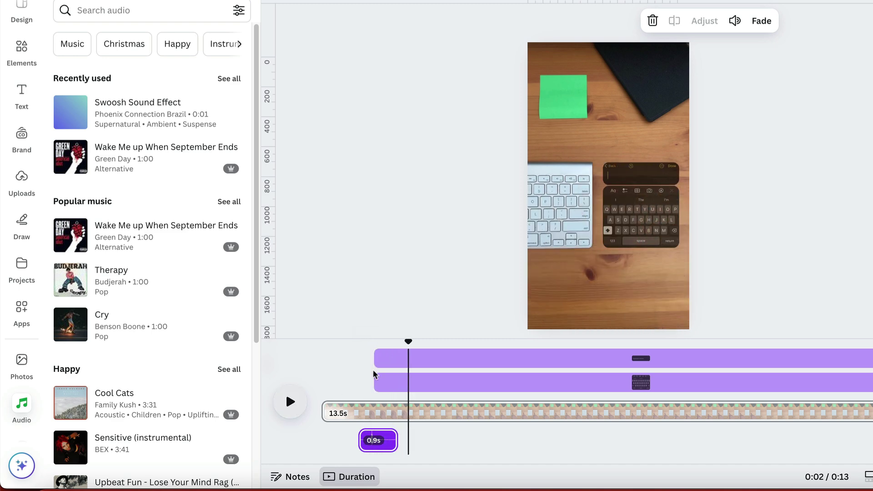
{"action": "left_click", "coordinate": [287, 394]}
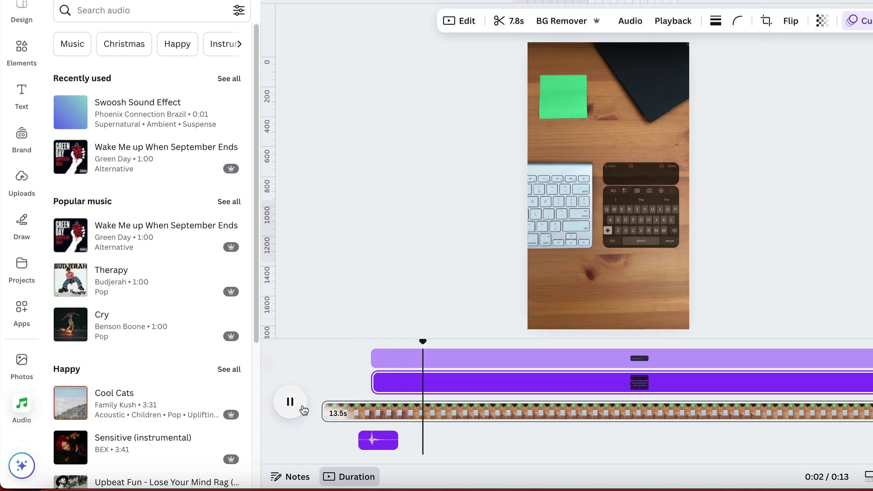
{"action": "left_click", "coordinate": [306, 399]}
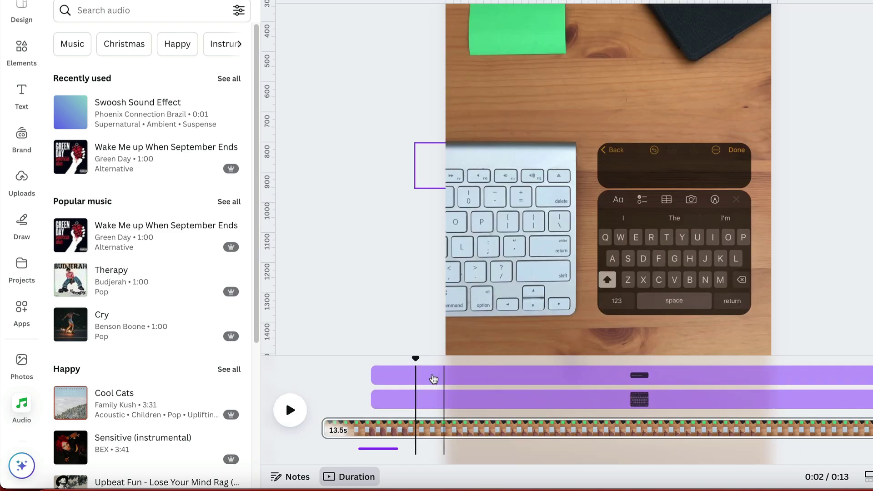
Step: Play through the typing section to find where the typing ends
{"action": "left_click_drag", "start_coordinate": [413, 357], "coordinate": [630, 354]}
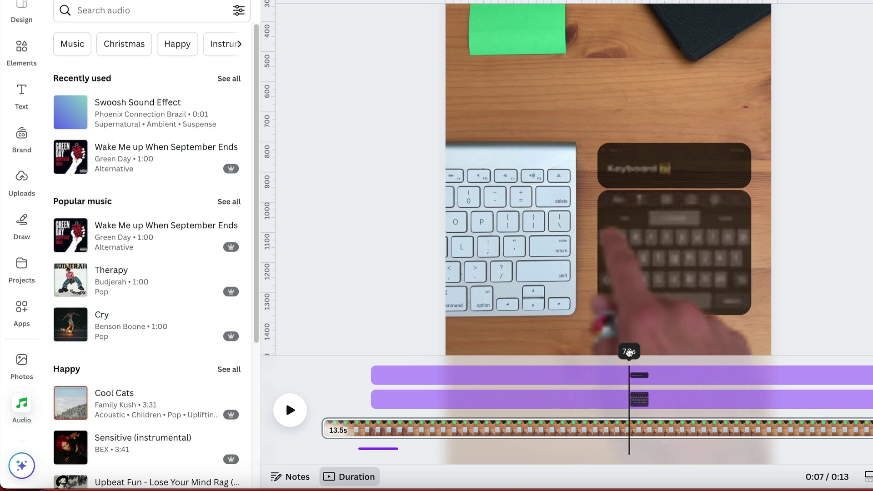
{"action": "key", "text": "space"}
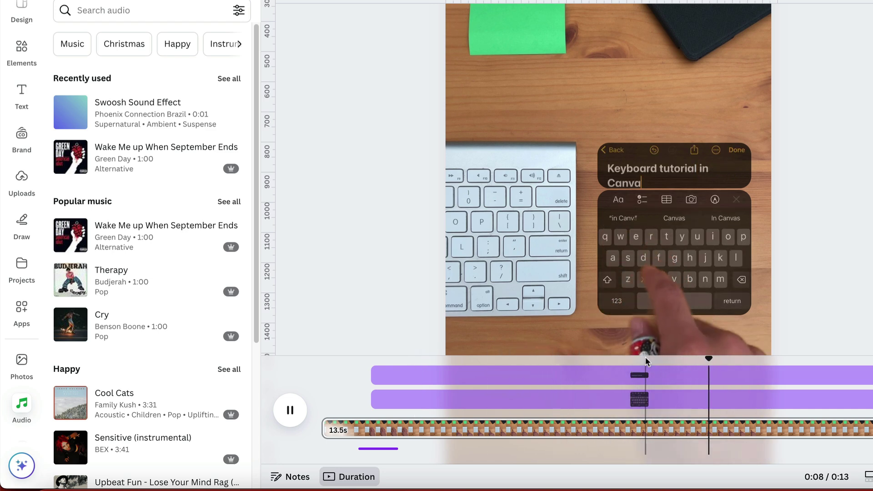
{"action": "key", "text": "space"}
Step: Trim the background desk video's end to the 8.8-second cut point
{"action": "mouse_move", "coordinate": [716, 359]}
{"action": "left_mouse_down"}
{"action": "mouse_move", "coordinate": [697, 358]}
{"action": "mouse_move", "coordinate": [710, 359]}
{"action": "left_mouse_up"}
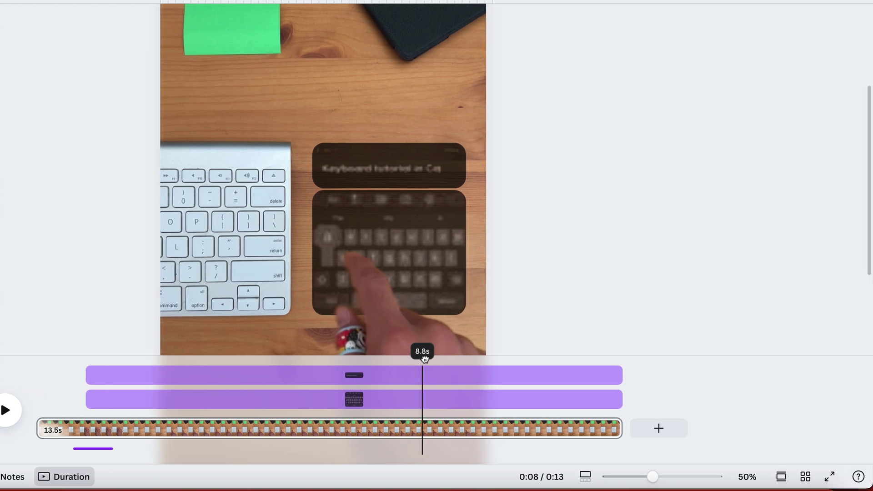
{"action": "left_click_drag", "start_coordinate": [424, 359], "coordinate": [423, 358]}
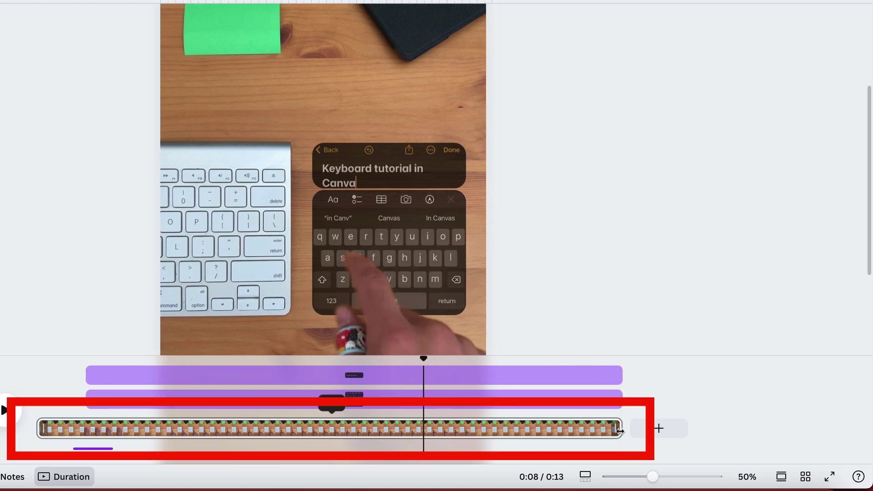
{"action": "left_click_drag", "start_coordinate": [620, 431], "coordinate": [423, 435]}
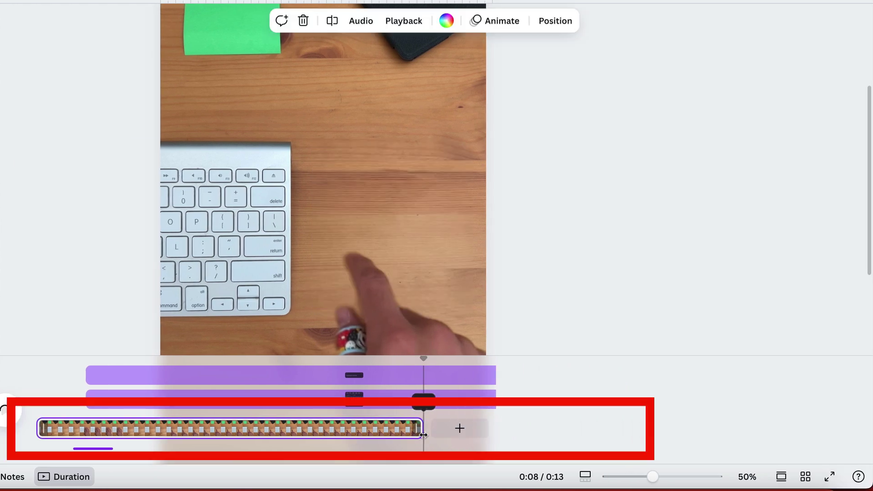
{"action": "left_click_drag", "start_coordinate": [424, 359], "coordinate": [15, 363]}
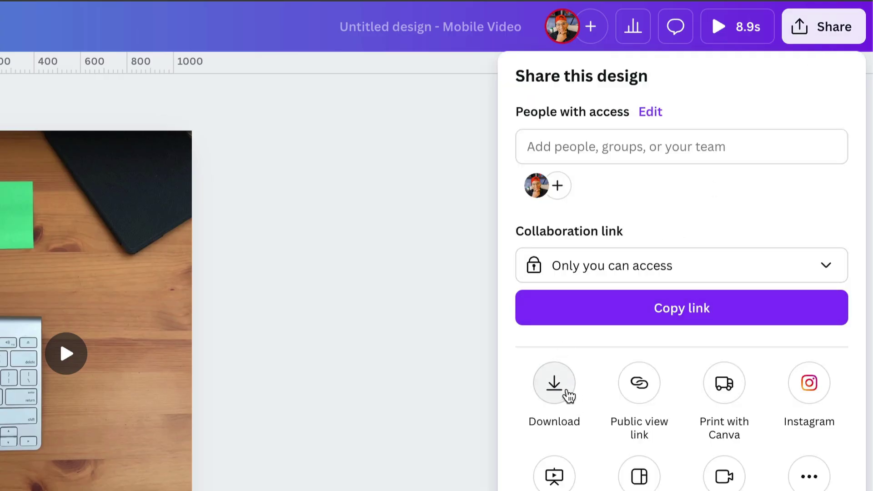
Step: Download the 8.9s design as an MP4 Video at 1080p (HD)
{"action": "left_click", "coordinate": [568, 396]}
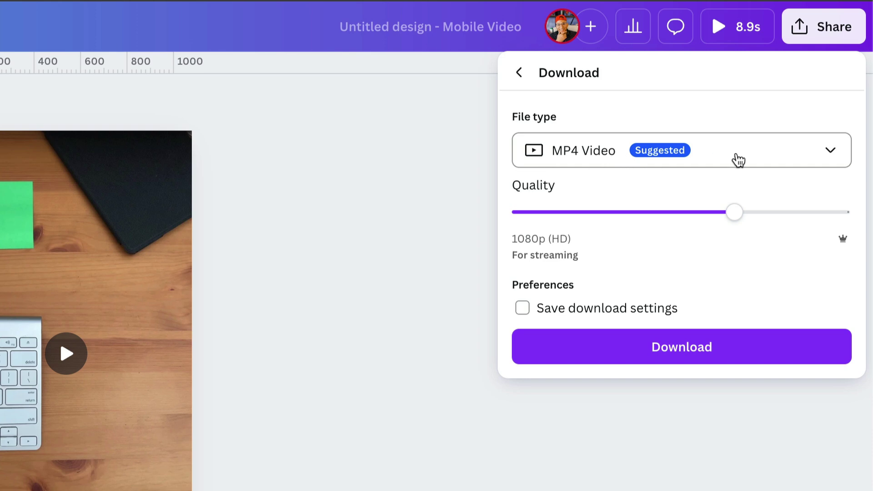
{"action": "left_click", "coordinate": [758, 355]}
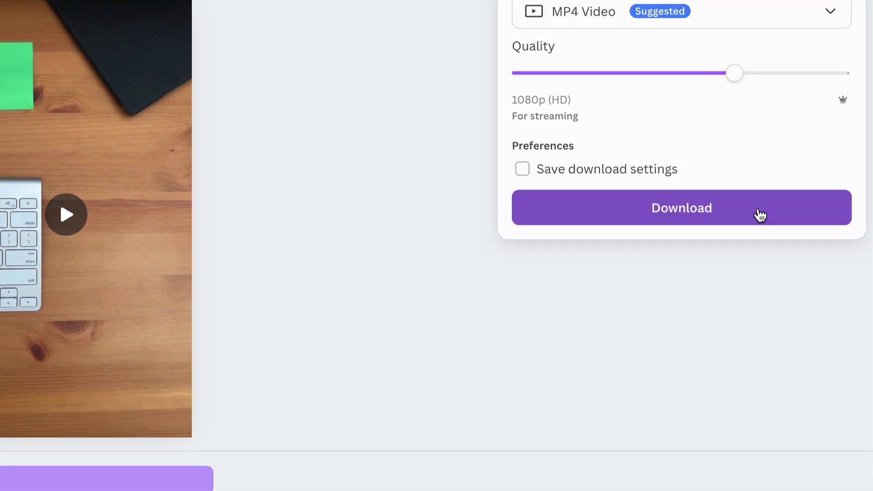